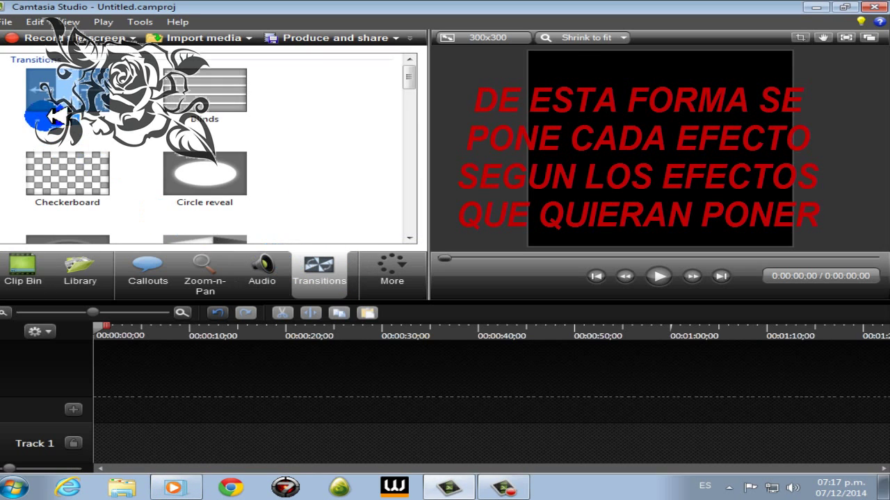
- Preview the first transition in the transitions library, along with Blinds, Checkerboard and Circle reveal
click(82, 90)
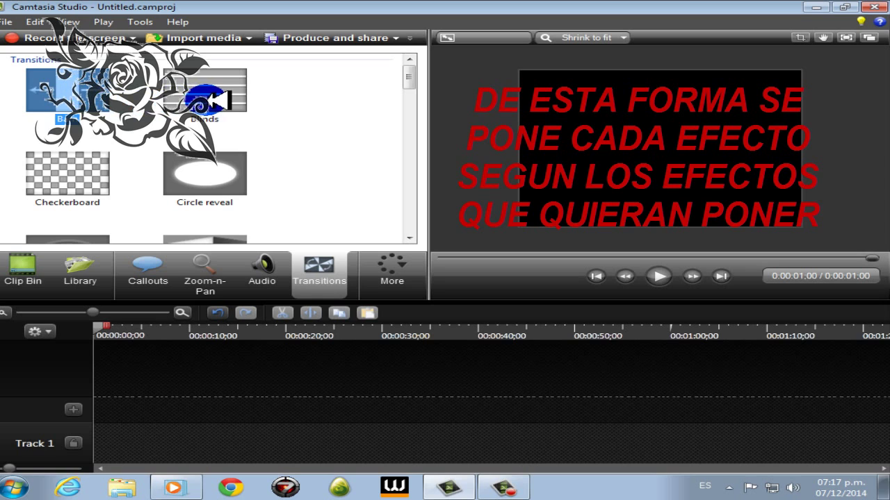
click(212, 98)
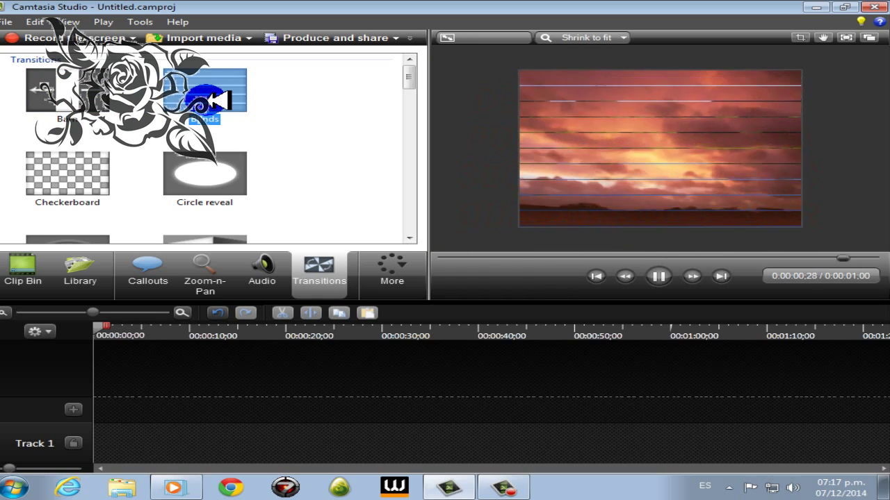
click(75, 183)
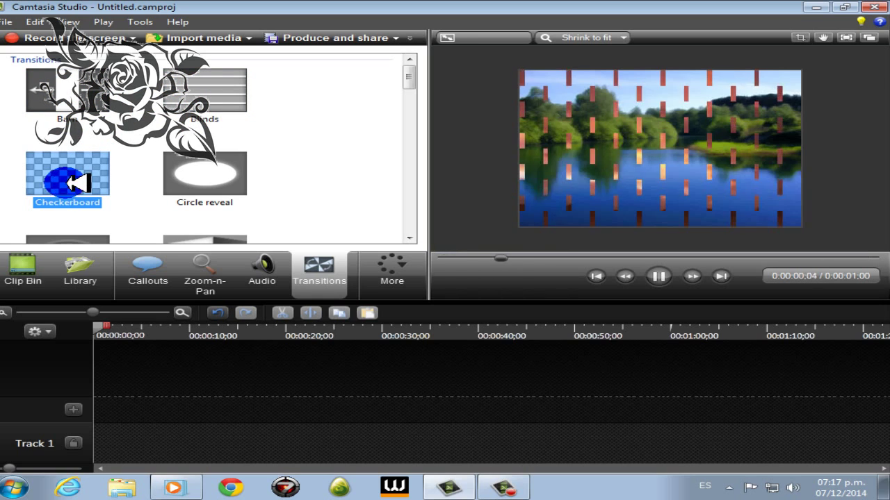
click(221, 173)
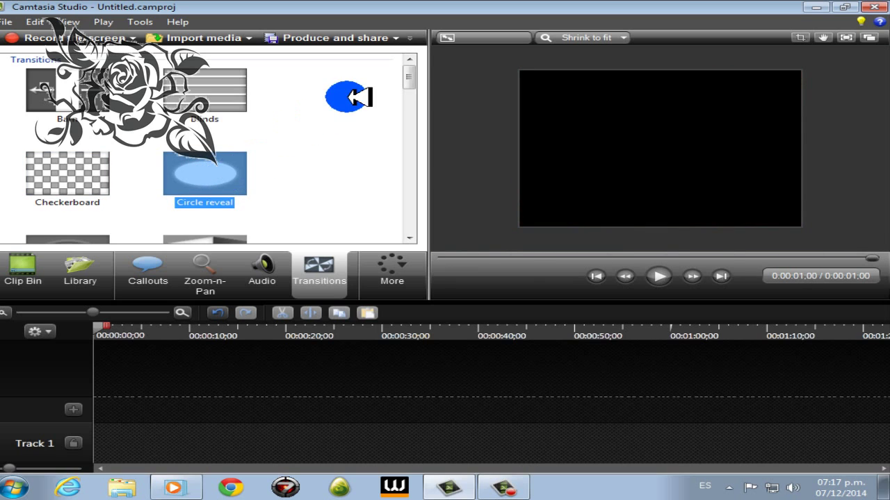
- Preview the Circle stretch, Cube rotate, Dissolve and Fade transitions one after another
drag(410, 82, 408, 95)
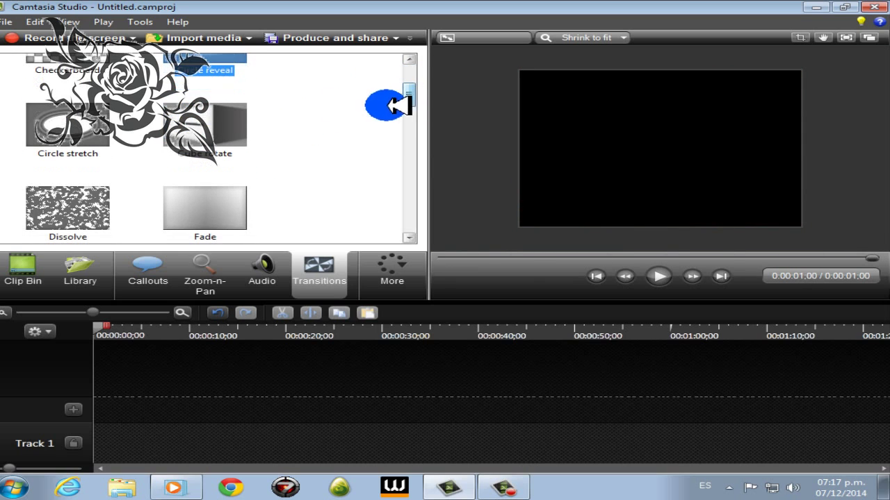
click(61, 129)
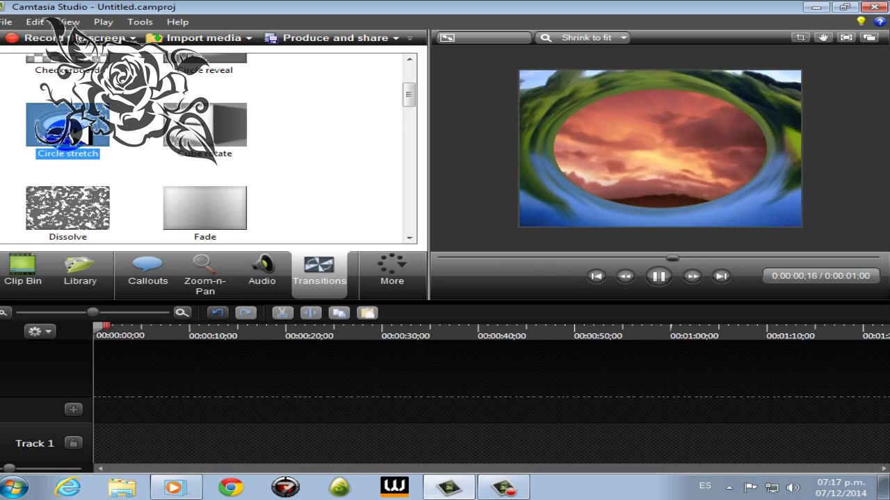
click(221, 127)
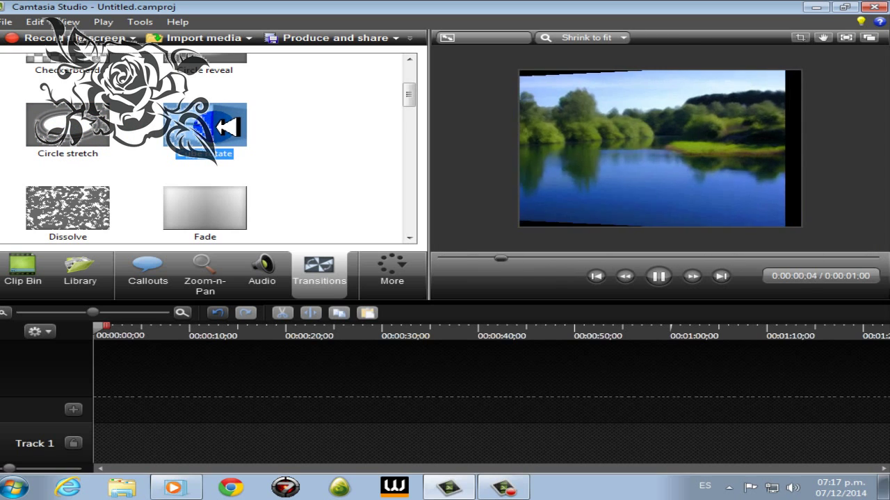
drag(410, 97, 409, 109)
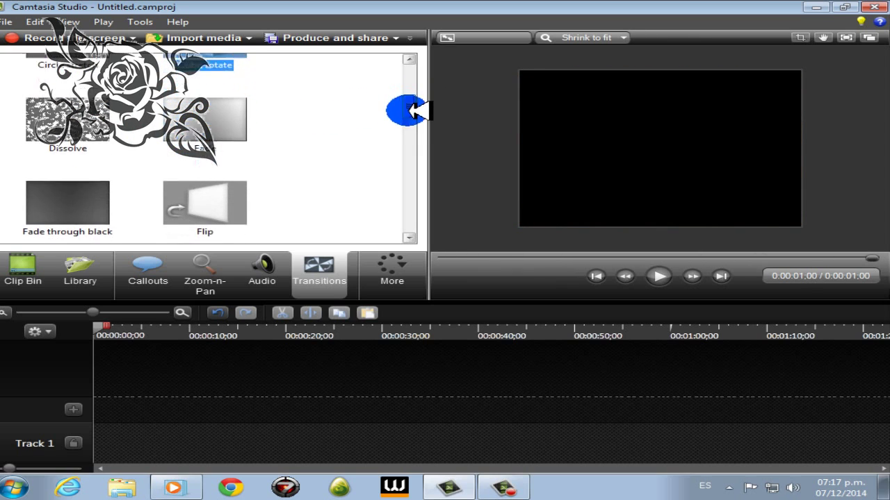
click(69, 105)
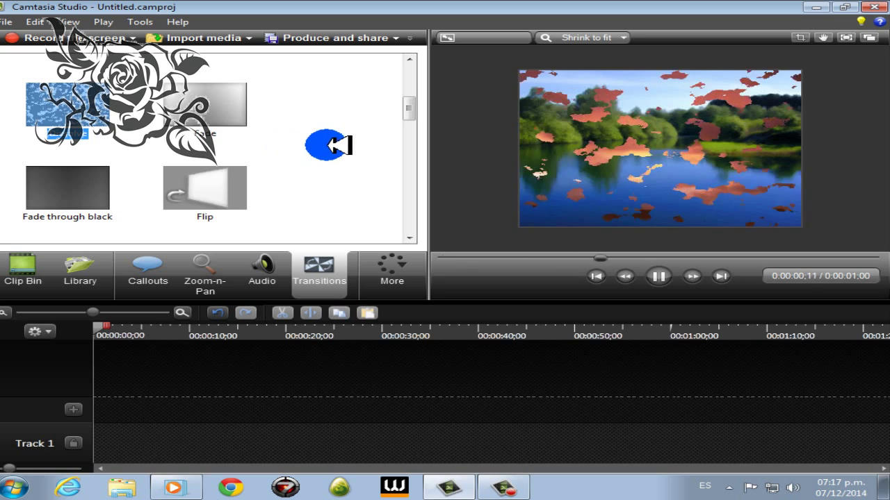
click(221, 110)
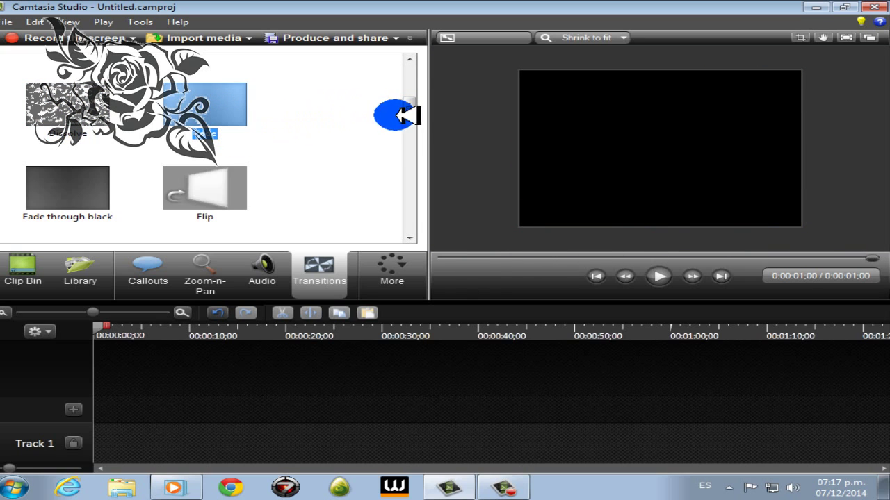
- Preview the Fade through black, Flip, Fold and Glow transitions, playing Fold a second time
drag(411, 109, 409, 119)
click(87, 124)
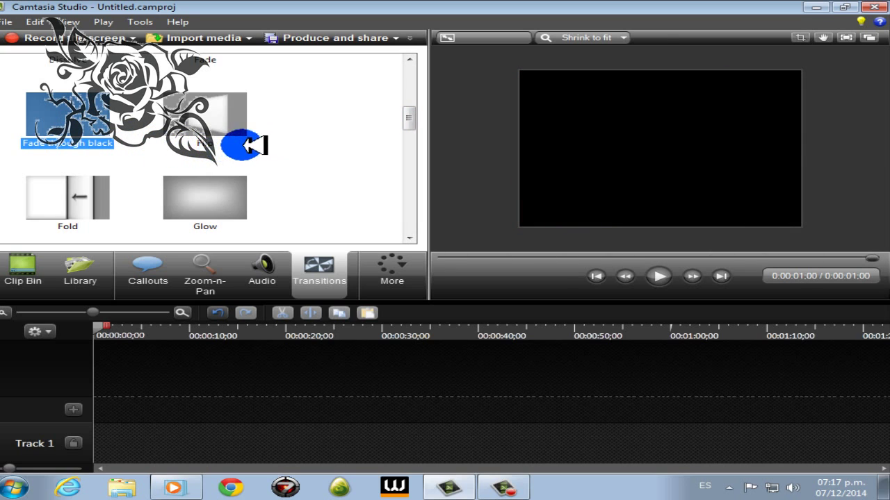
click(208, 124)
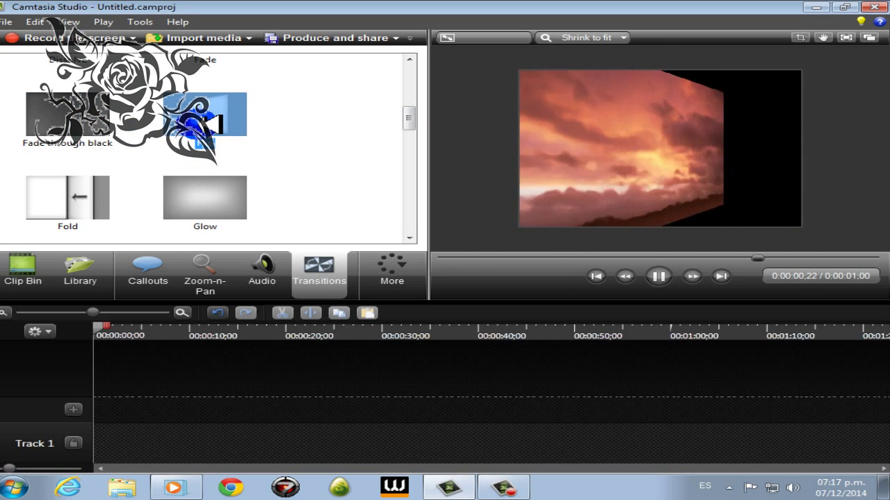
click(80, 200)
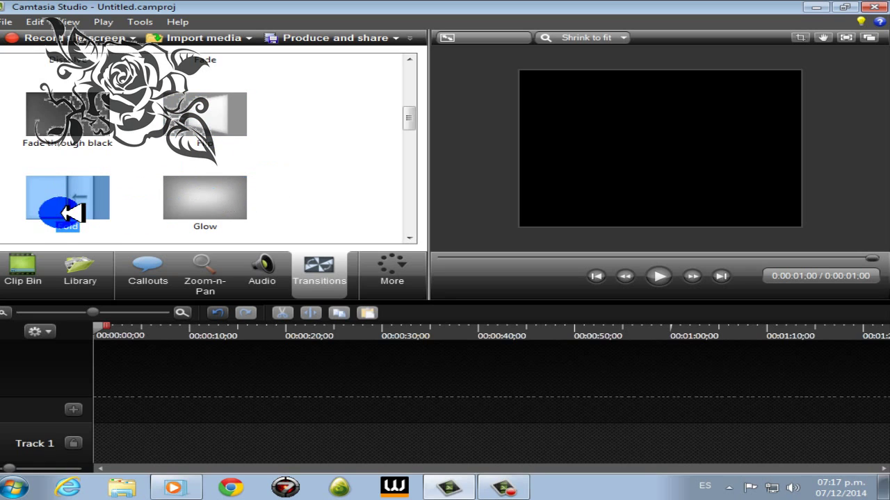
click(71, 209)
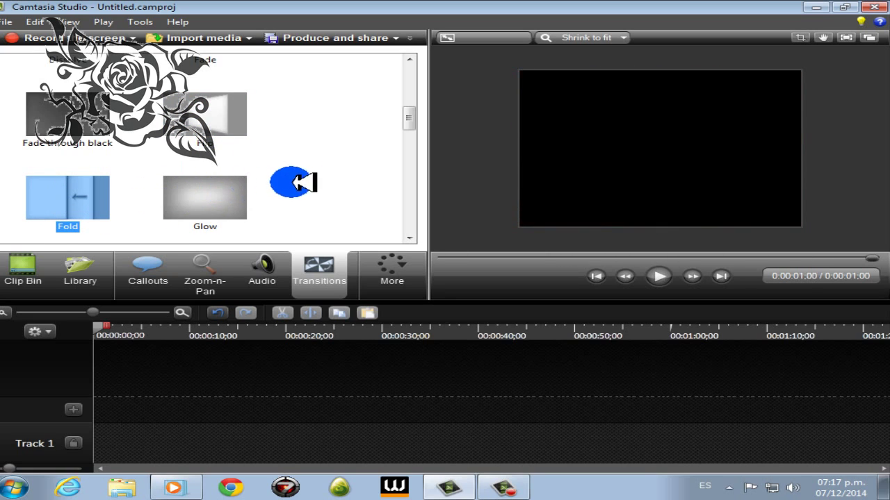
drag(414, 119, 396, 125)
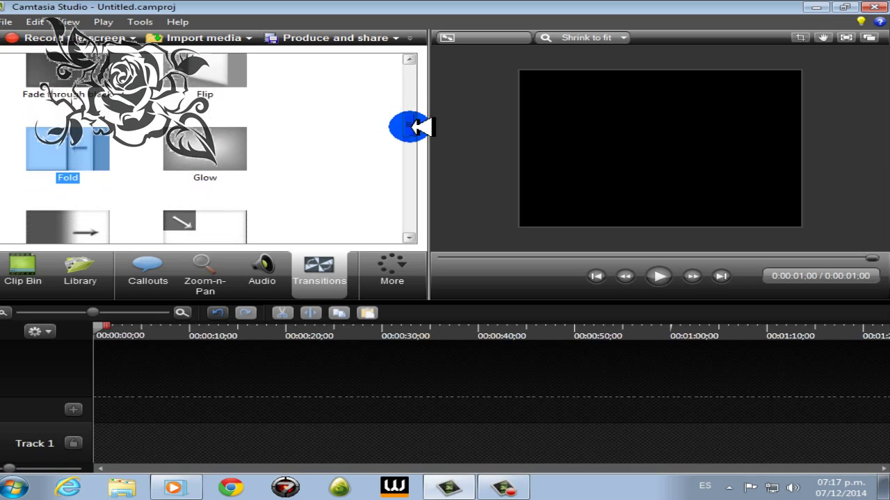
click(243, 137)
click(235, 137)
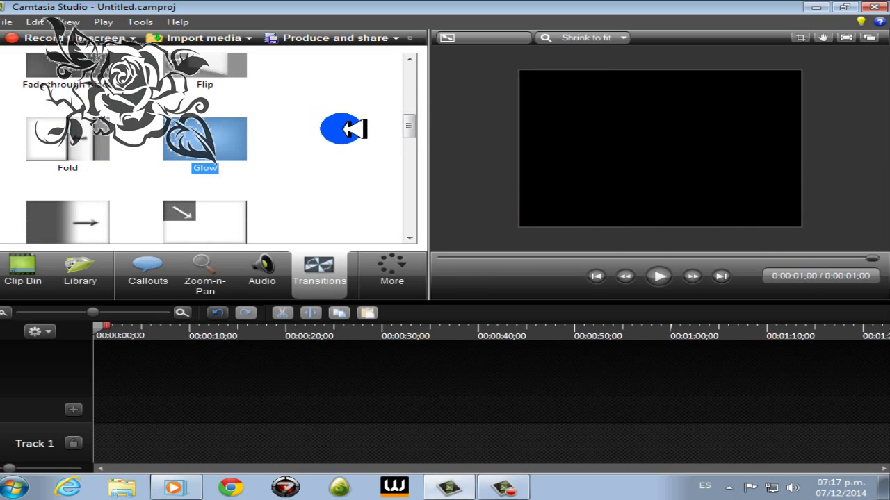
- Preview the Gradient wipe, Inset, Iris and Page roll transitions one after another
drag(413, 125, 404, 133)
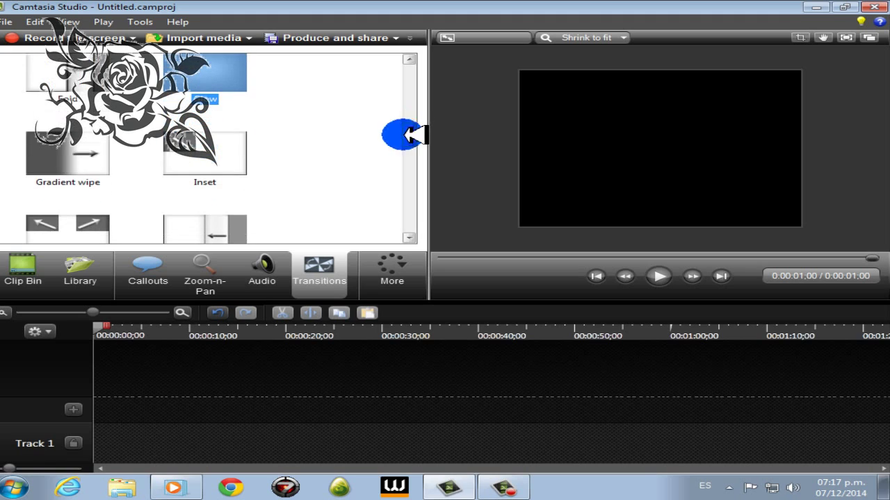
click(96, 158)
click(257, 198)
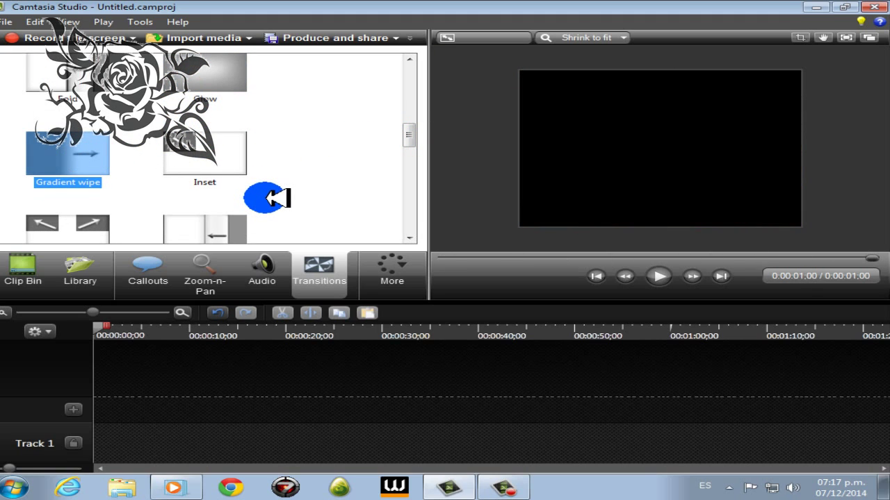
click(229, 160)
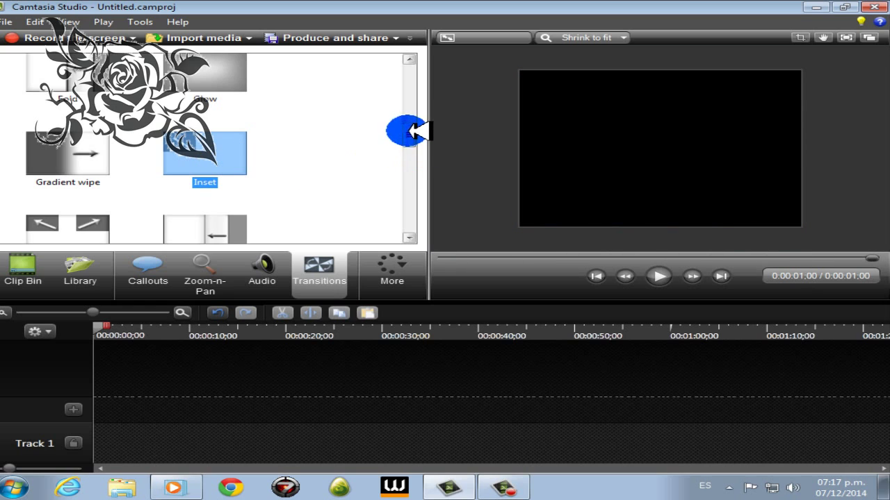
drag(408, 132, 408, 143)
click(97, 144)
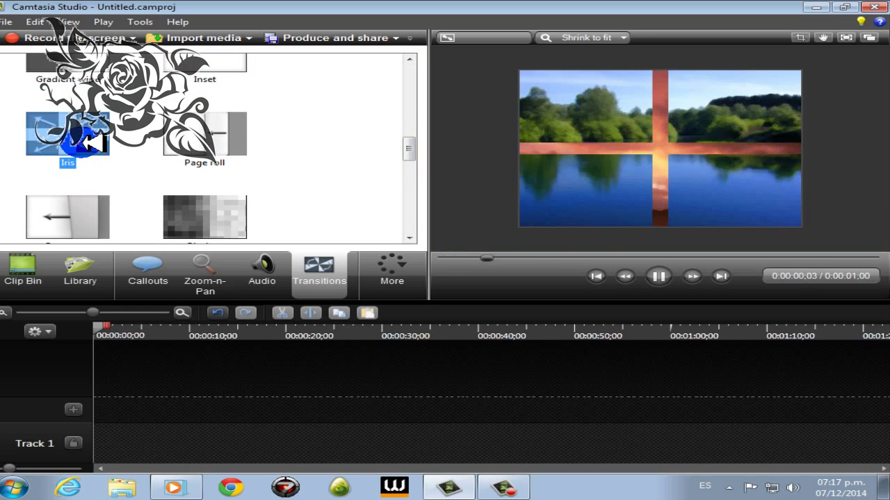
drag(95, 143, 149, 157)
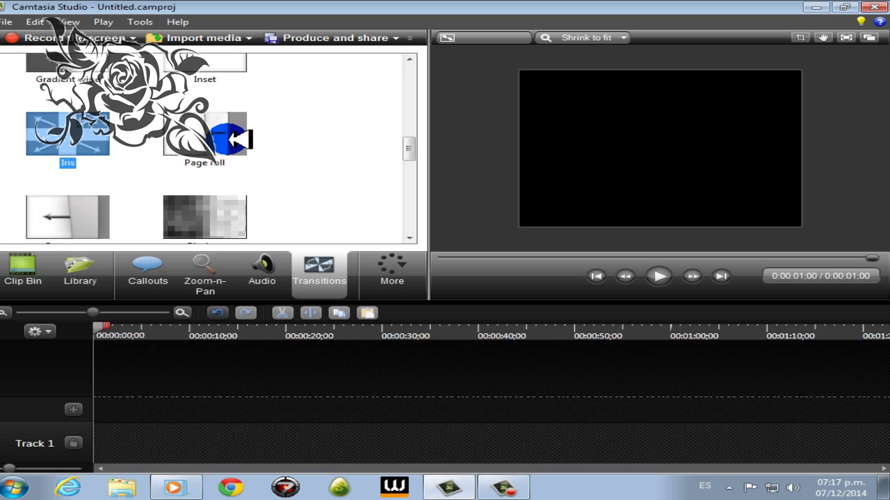
click(236, 139)
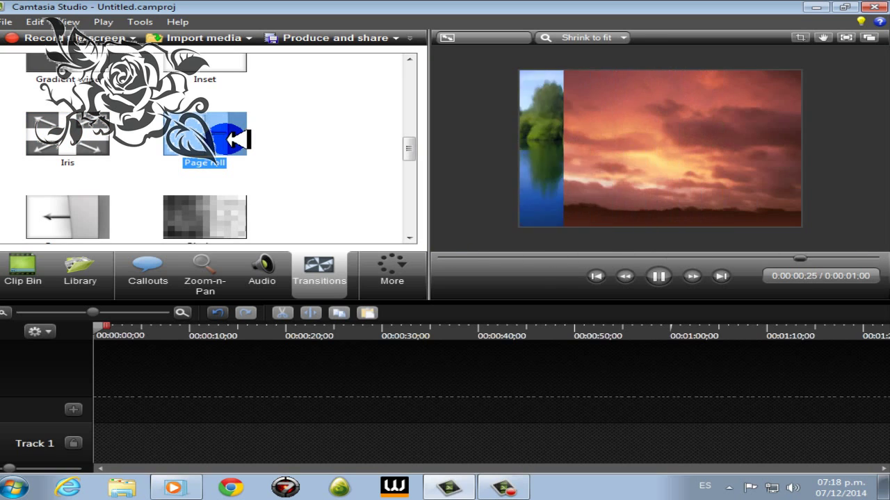
- Preview the Page turn, Pixelate, Radial blur and Radial wipe transitions one after another
scroll(407, 143, down, 1)
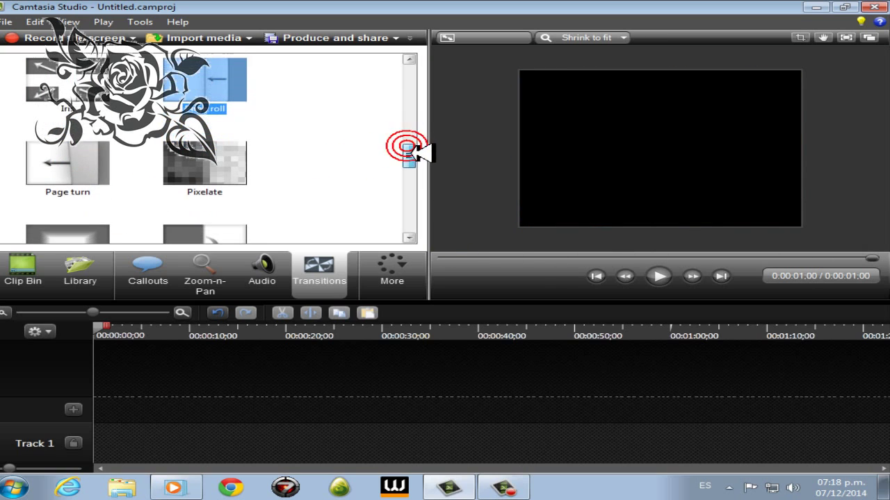
click(89, 158)
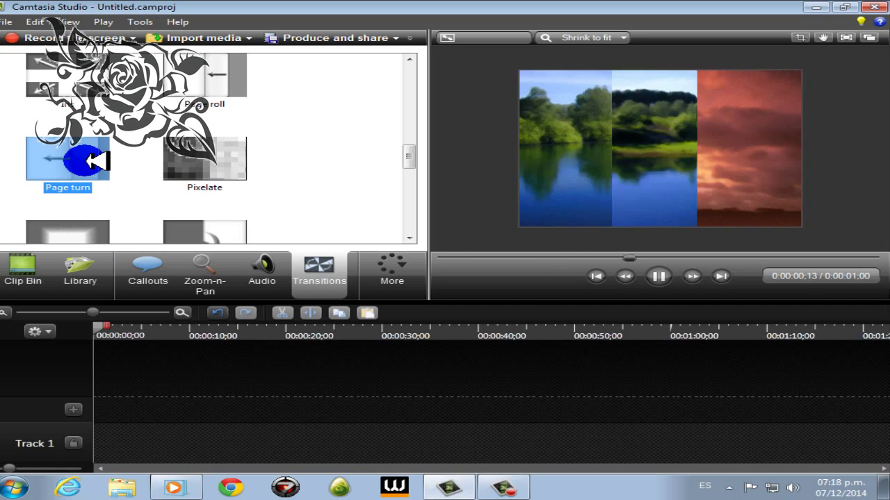
click(230, 154)
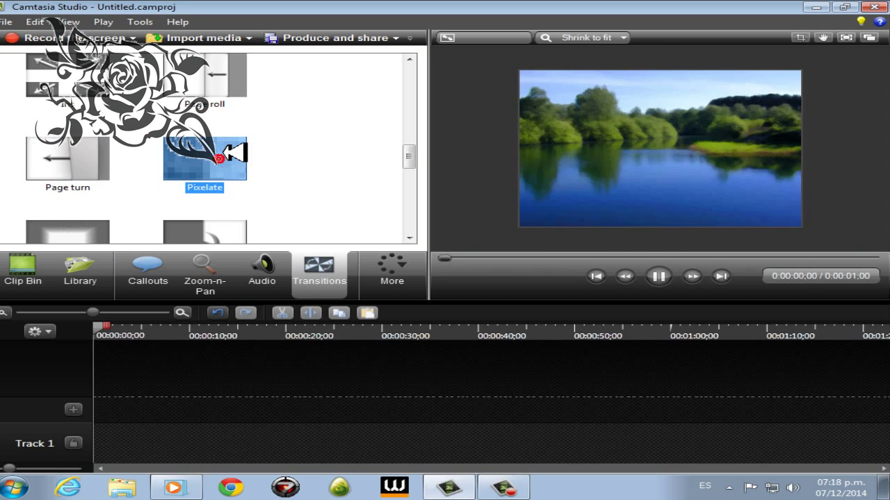
scroll(409, 154, down, 1)
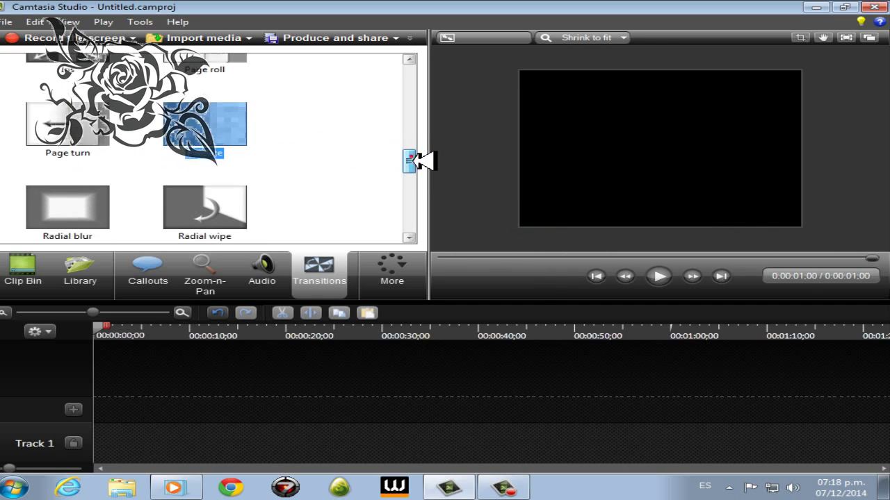
click(48, 171)
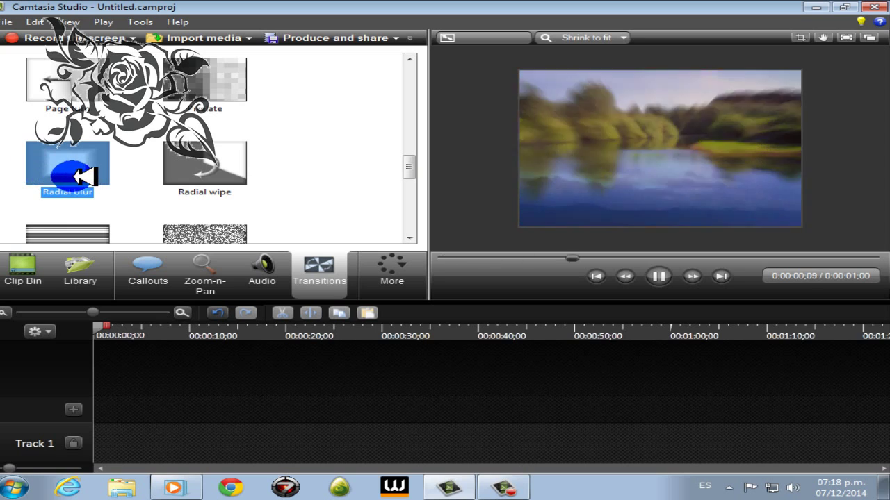
click(237, 170)
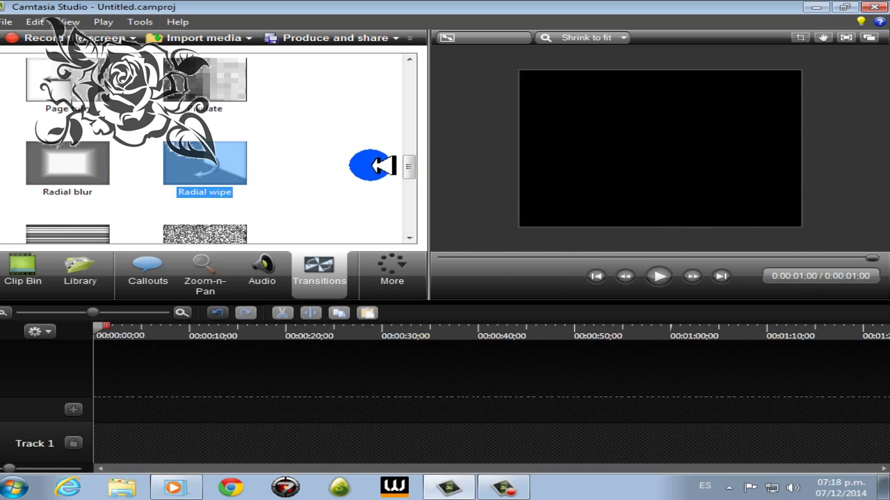
- Preview the Random bars, Random dissolve, Ripple and Slide left transitions one after another
drag(409, 167, 409, 183)
click(87, 129)
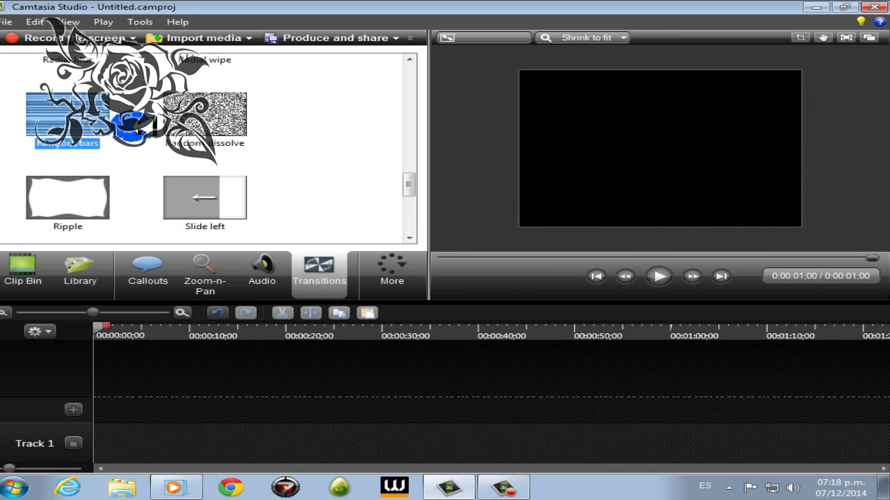
click(229, 132)
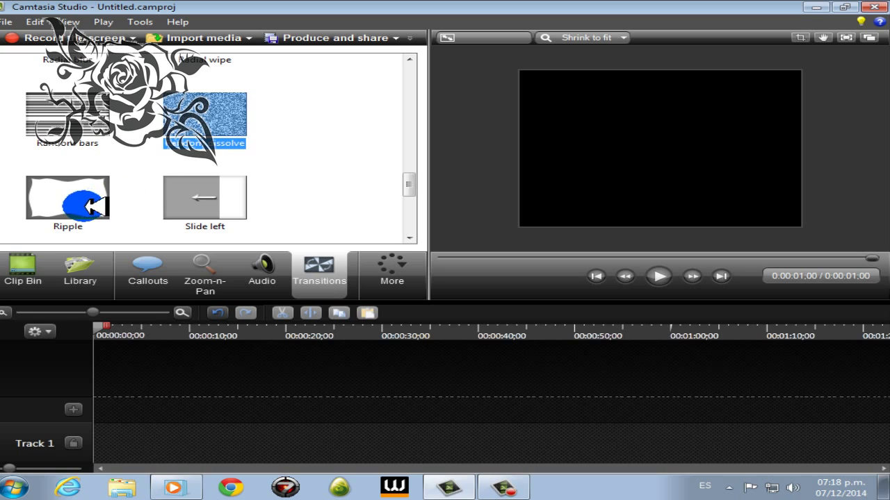
click(92, 205)
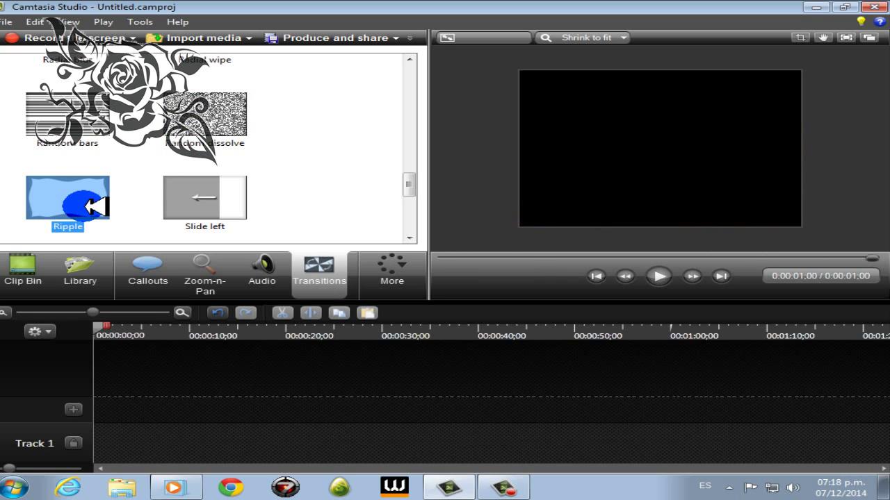
click(237, 203)
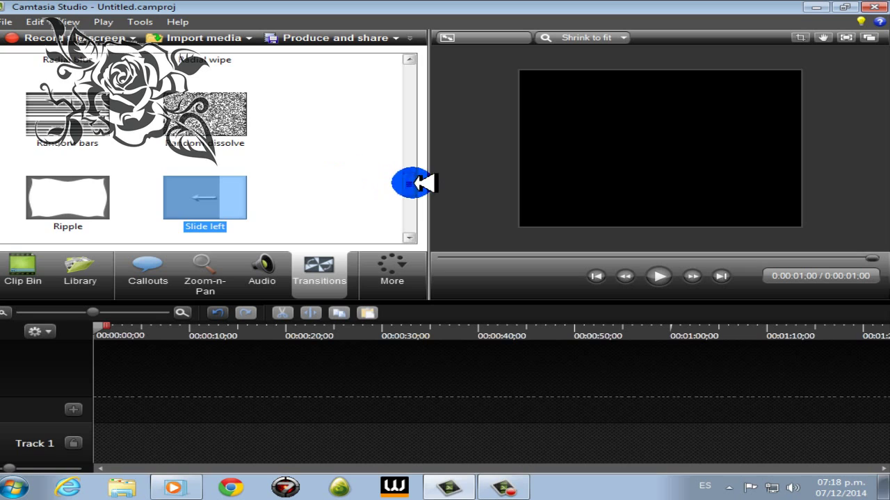
- Preview the Slide right, Spiral, Stretch and Strips transitions one after another
scroll(414, 181, down, 3)
click(78, 169)
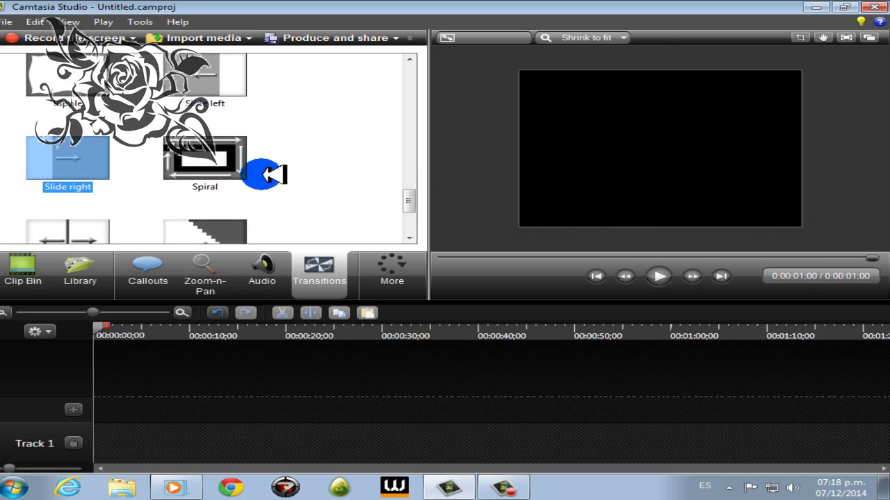
click(233, 159)
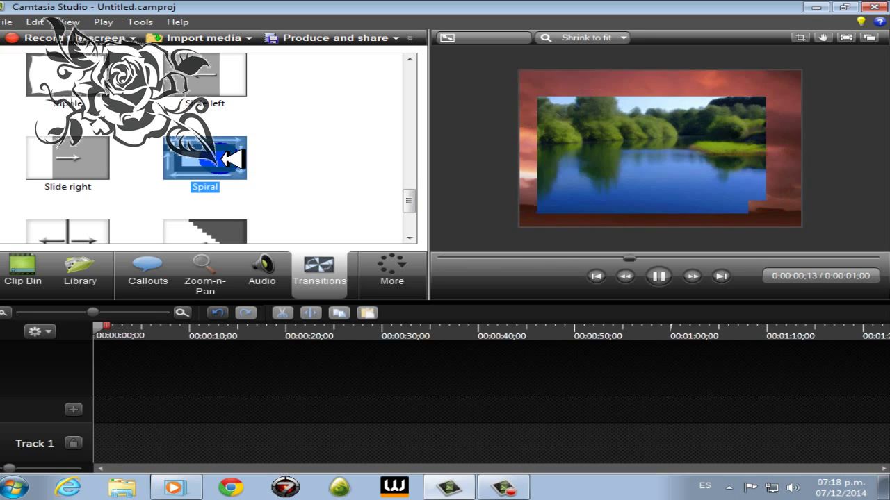
scroll(410, 201, down, 1)
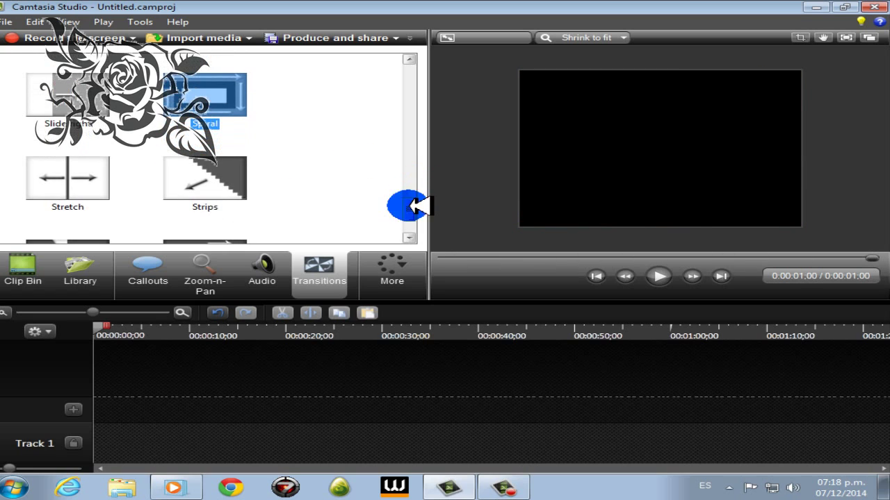
click(70, 183)
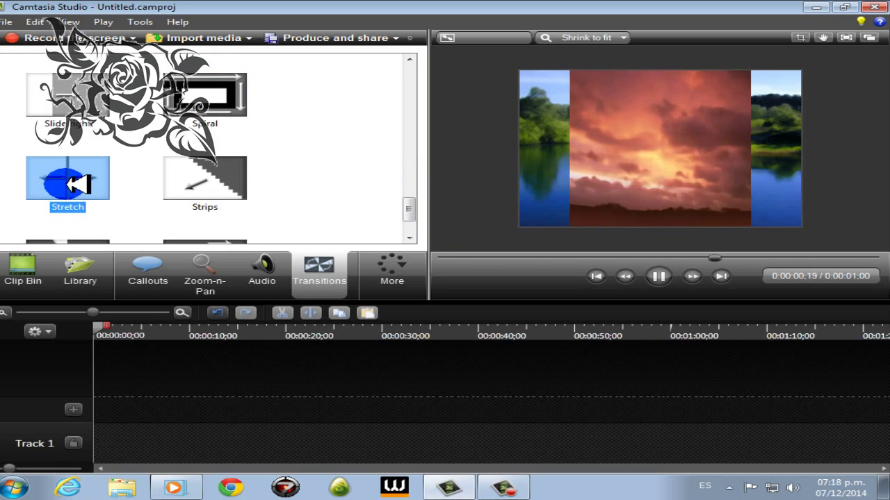
click(221, 182)
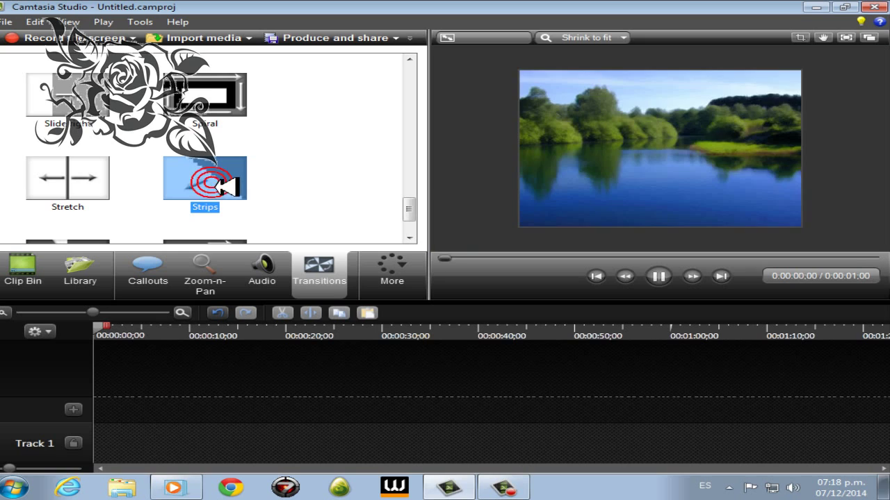
- Preview the Wheel and Zig zag transitions, then return to the beginning of the transitions library
scroll(410, 201, down, 1)
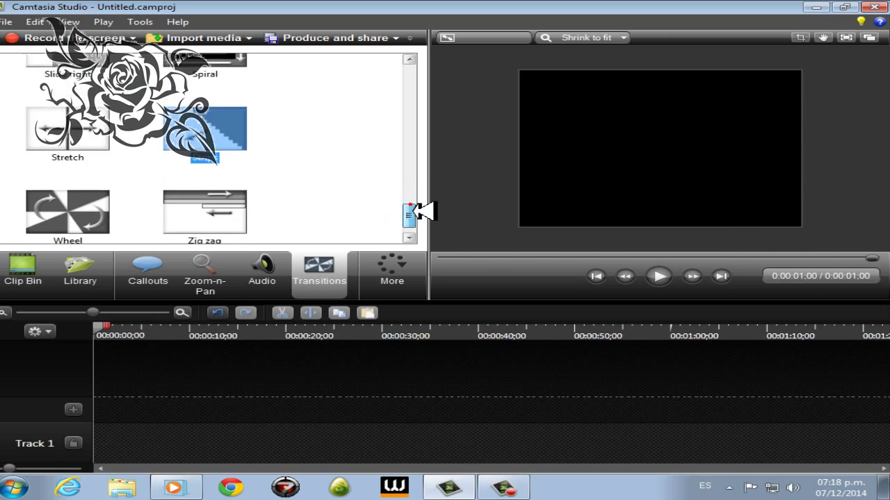
click(80, 175)
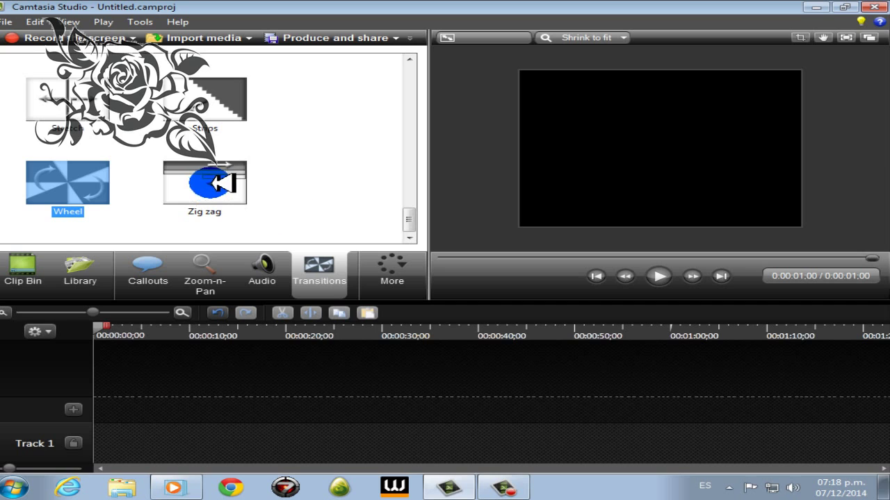
click(221, 182)
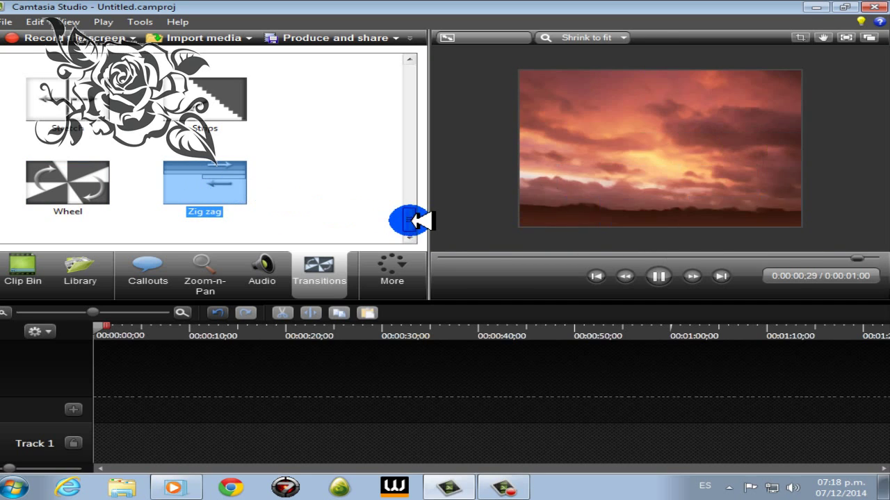
drag(410, 219, 419, 68)
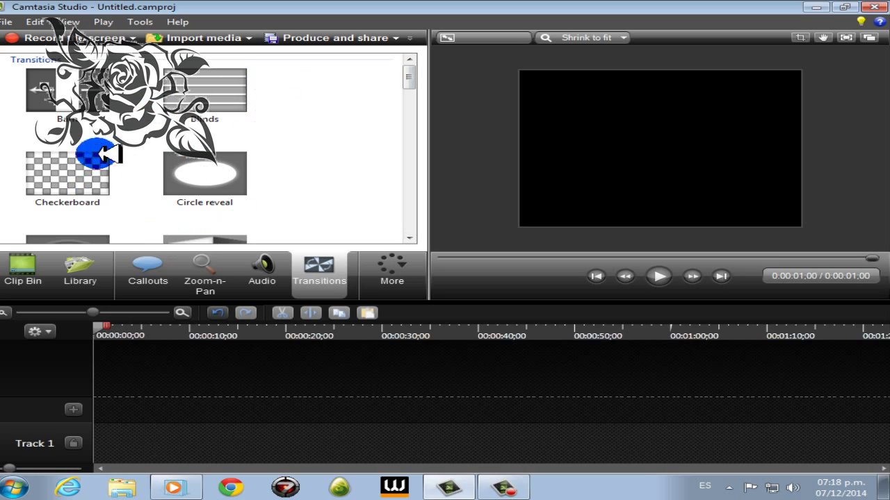
click(51, 272)
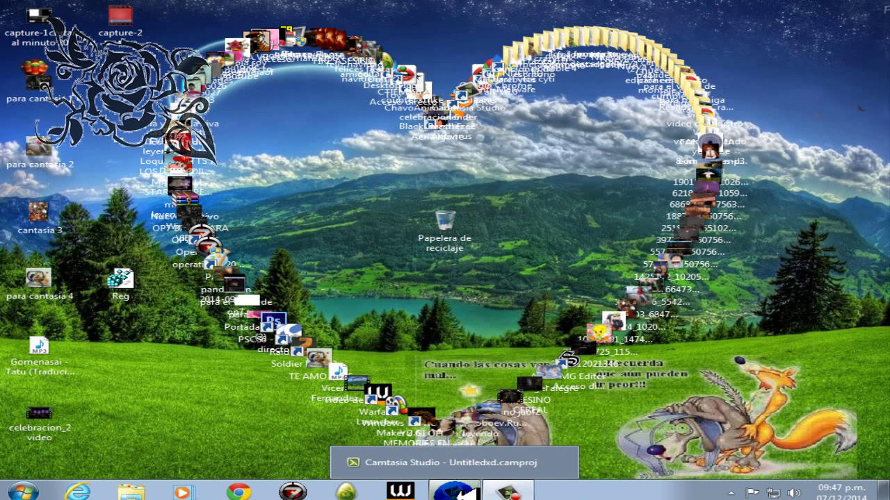
- Switch to the Untitledxd.camproj project and apply the library's first transition between the long opening clip and the celebracion clip on Track 1
click(464, 493)
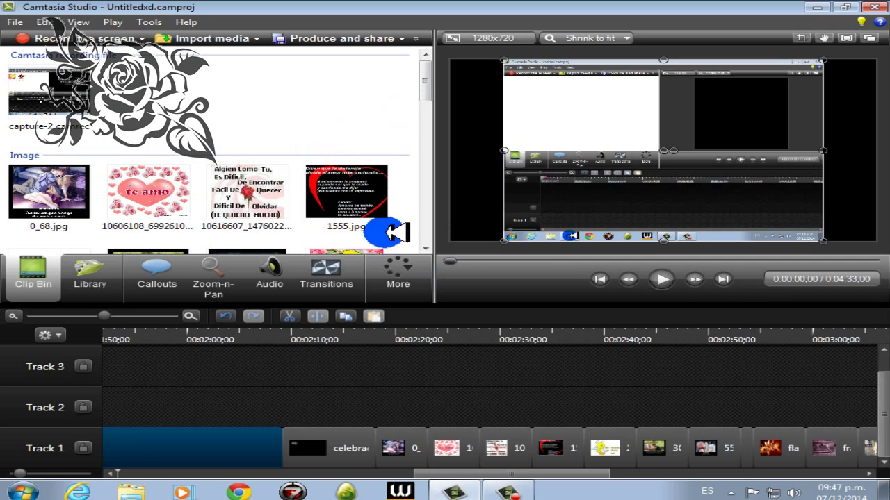
click(332, 280)
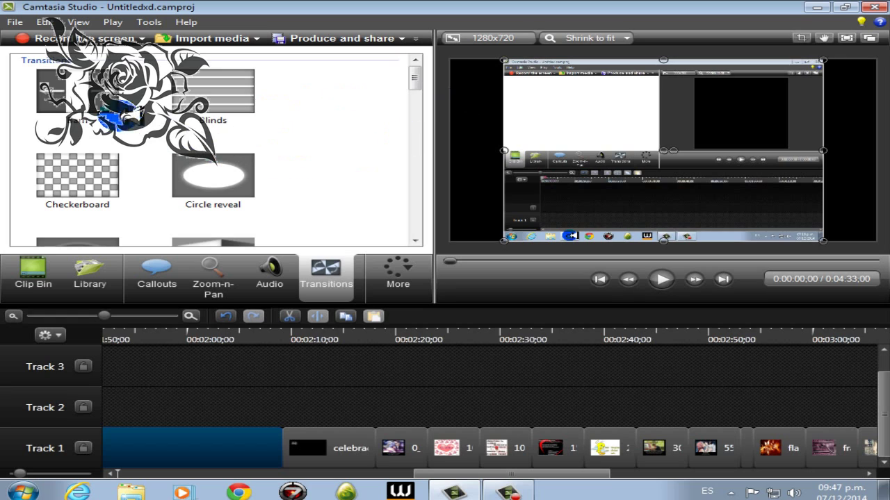
click(81, 98)
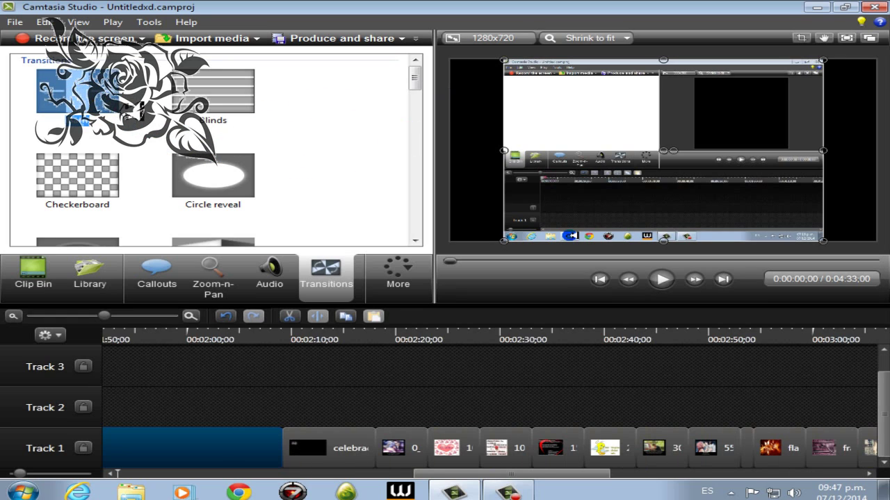
drag(138, 111, 172, 194)
drag(290, 437, 292, 436)
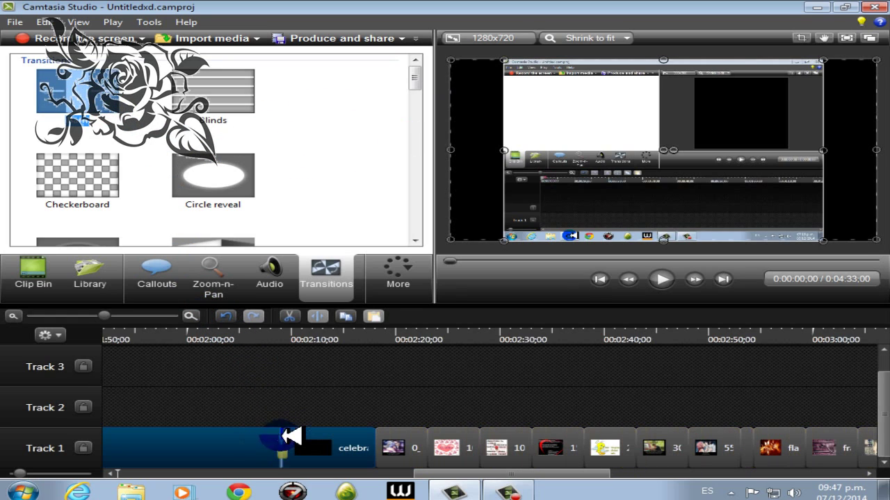
- Apply Blinds between the celebracion clip and the 0_68.jpg image, and Checkerboard between that image and the "te amo" image on Track 1
click(198, 87)
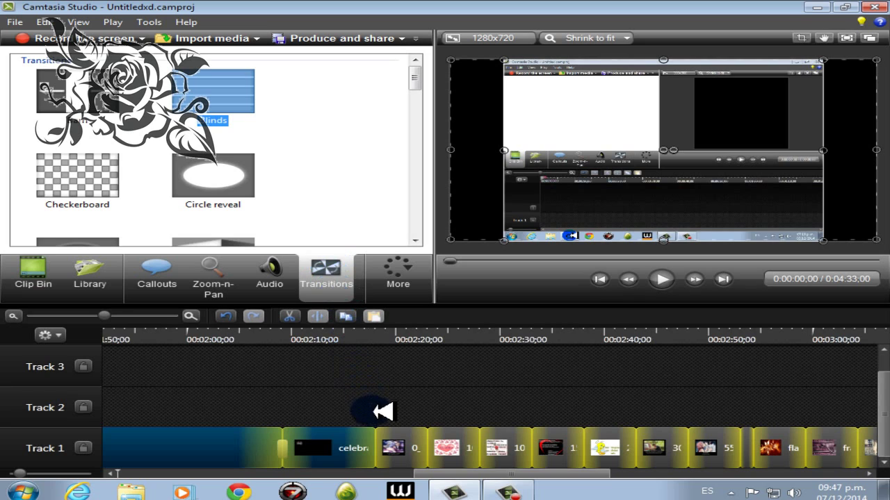
drag(383, 436, 382, 438)
drag(87, 180, 427, 376)
drag(426, 443, 425, 443)
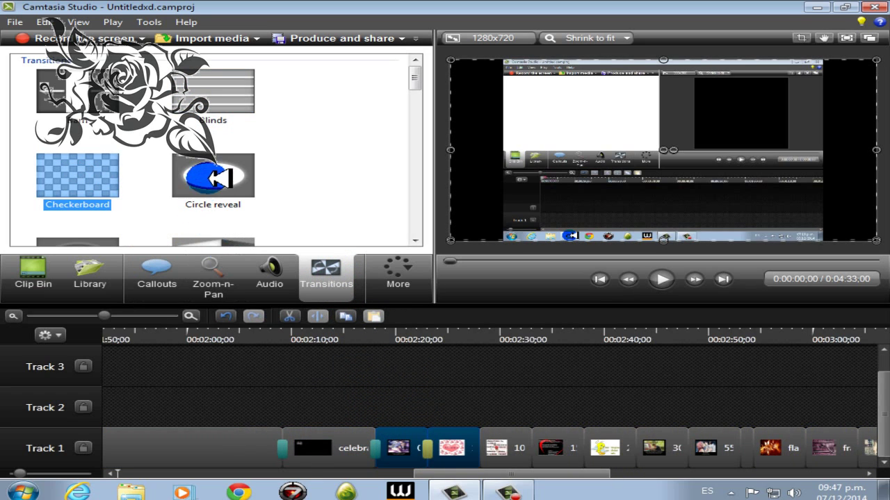
- Apply Circle reveal at the end of the "te amo" image and Circle stretch at the start of the 1555.jpg image on Track 1
drag(216, 178, 422, 265)
drag(483, 438, 489, 439)
drag(541, 475, 576, 474)
drag(416, 81, 410, 89)
drag(84, 146, 236, 255)
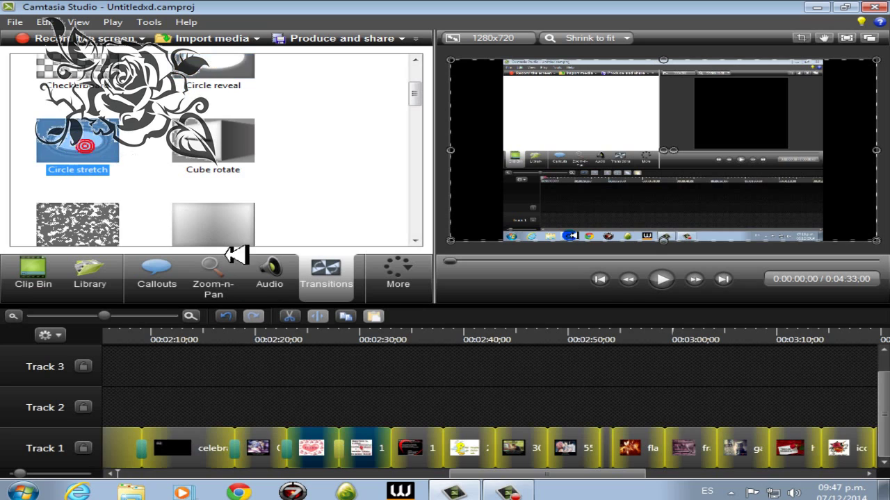
drag(406, 437, 405, 439)
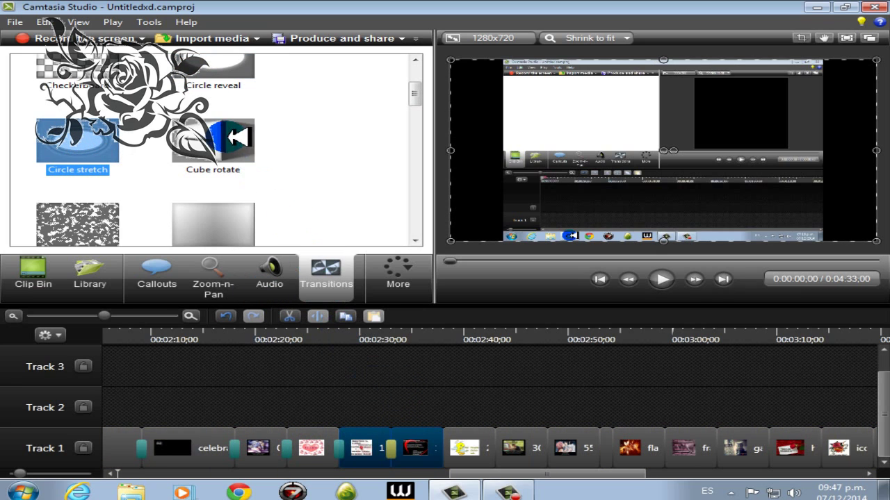
- Apply Cube rotate between the 1555.jpg image and the yellow image, and Dissolve at the end of the yellow image on Track 1
drag(236, 137, 299, 155)
drag(450, 445, 448, 445)
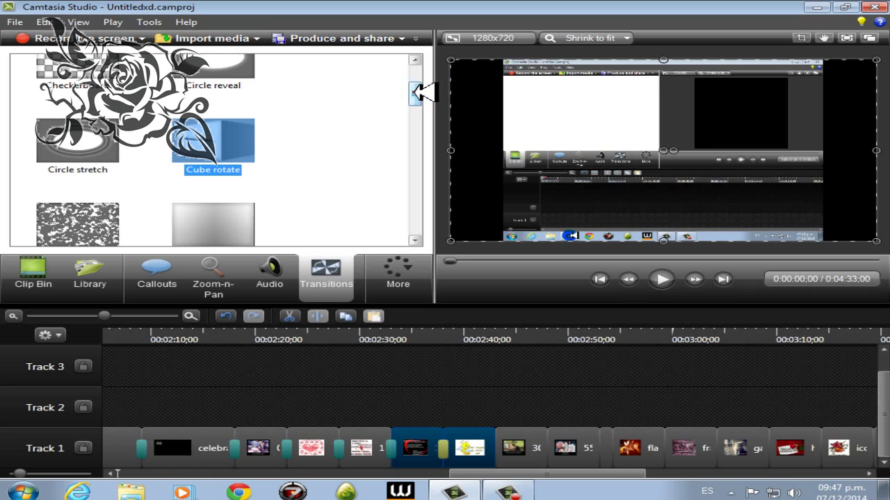
scroll(417, 92, down, 2)
drag(85, 144, 344, 263)
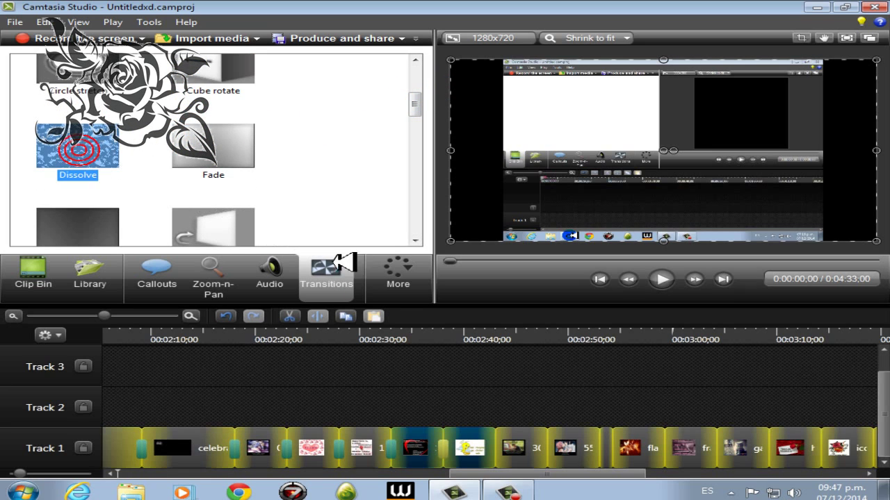
drag(492, 440, 492, 442)
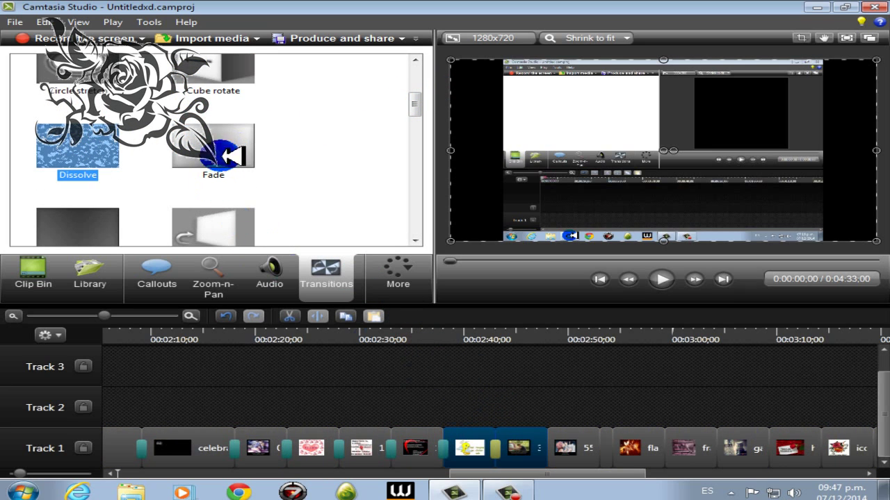
- Apply Fade at the start and Fade through black at the end of the "55" image on Track 1
drag(229, 155, 580, 473)
drag(415, 112, 417, 119)
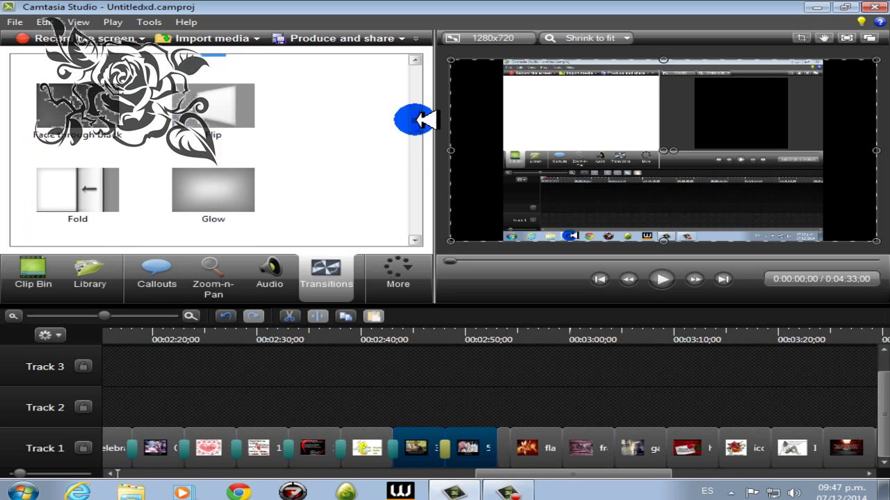
mouse_move(100, 113)
mouse_down()
mouse_move(143, 167)
mouse_move(466, 383)
mouse_move(502, 435)
mouse_up()
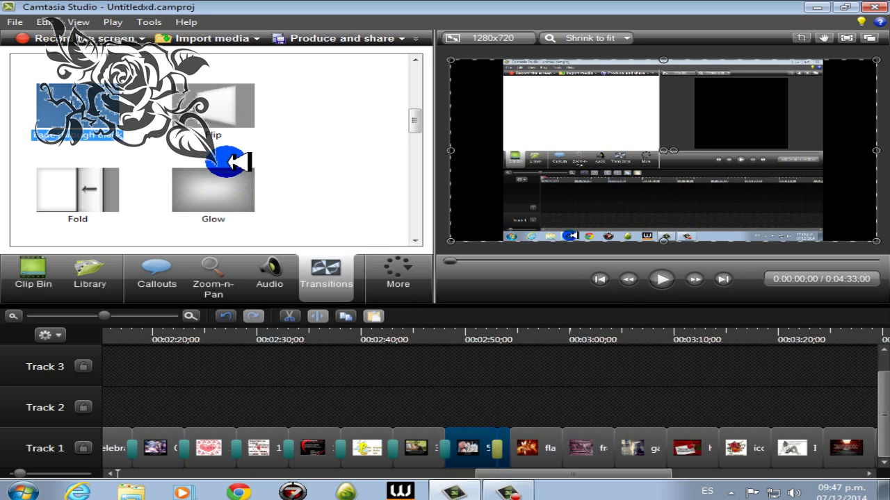
- Apply Flip at the start and Fold at the end of the "fla" image on Track 1
drag(199, 110, 416, 197)
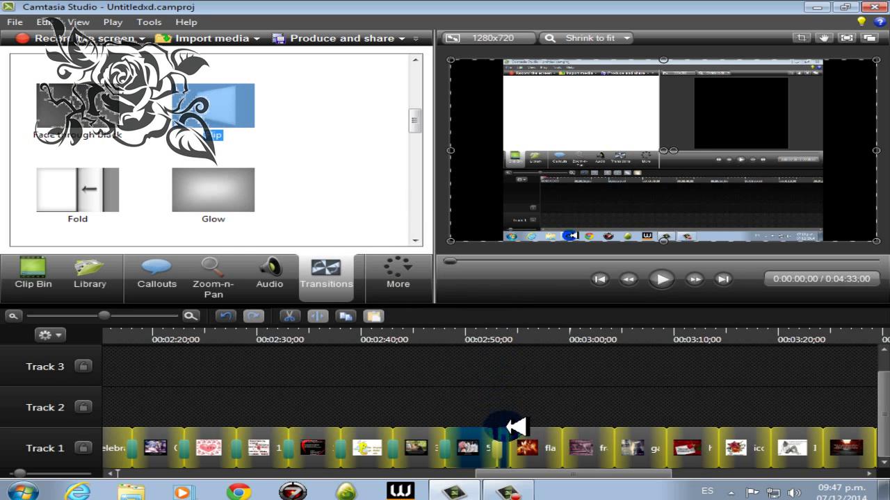
drag(516, 434, 494, 434)
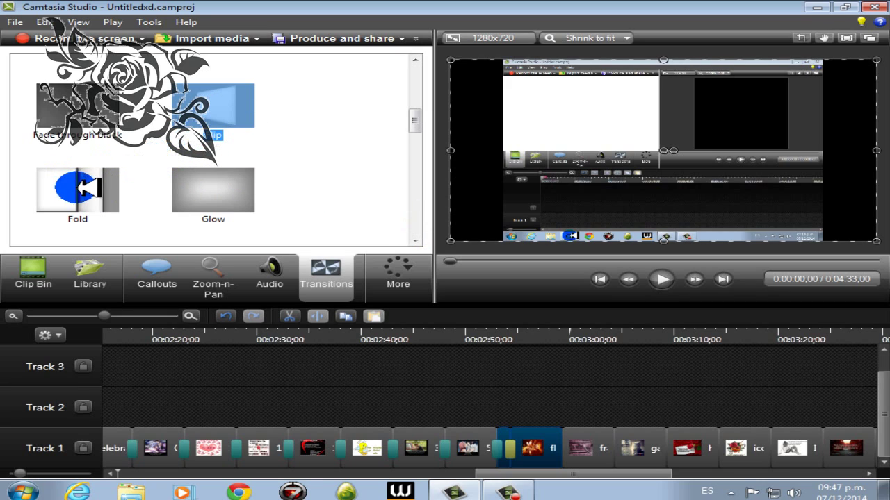
drag(77, 186, 528, 359)
drag(568, 436, 571, 437)
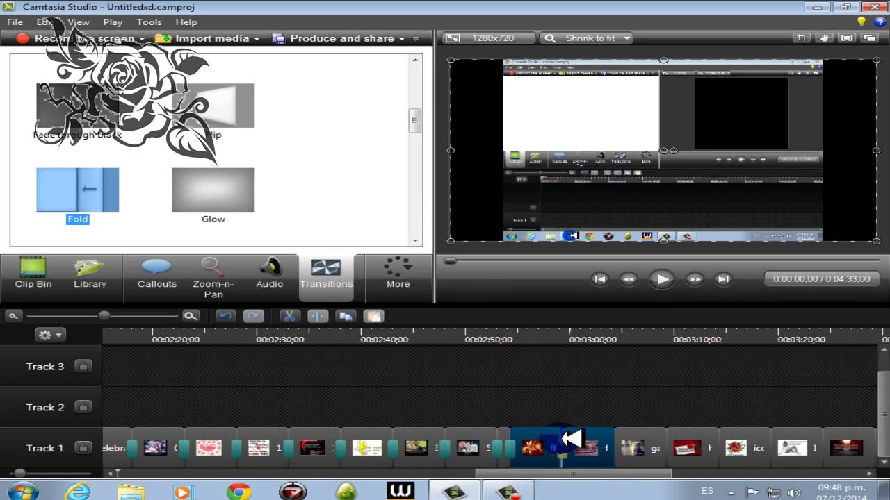
- Apply Glow at the start and Gradient wipe at the end of the "ga" image on Track 1
drag(594, 476, 620, 474)
drag(218, 210, 320, 216)
drag(526, 452, 589, 472)
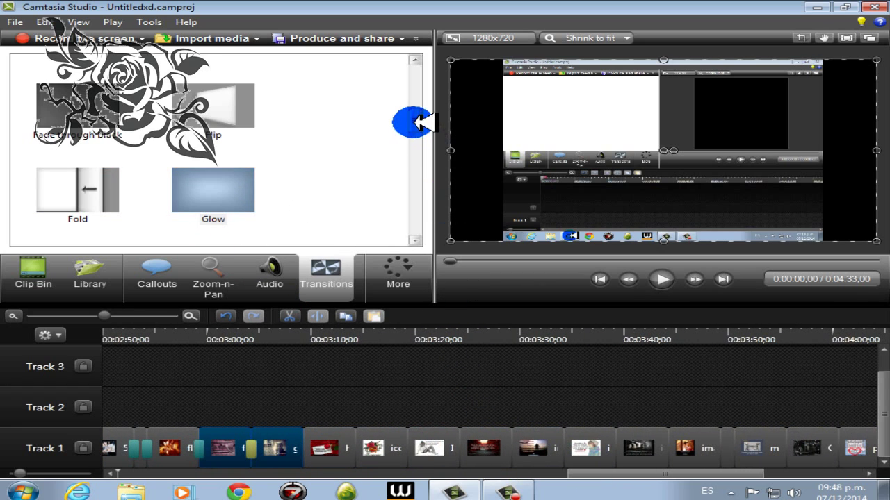
scroll(415, 124, down, 3)
drag(101, 143, 313, 392)
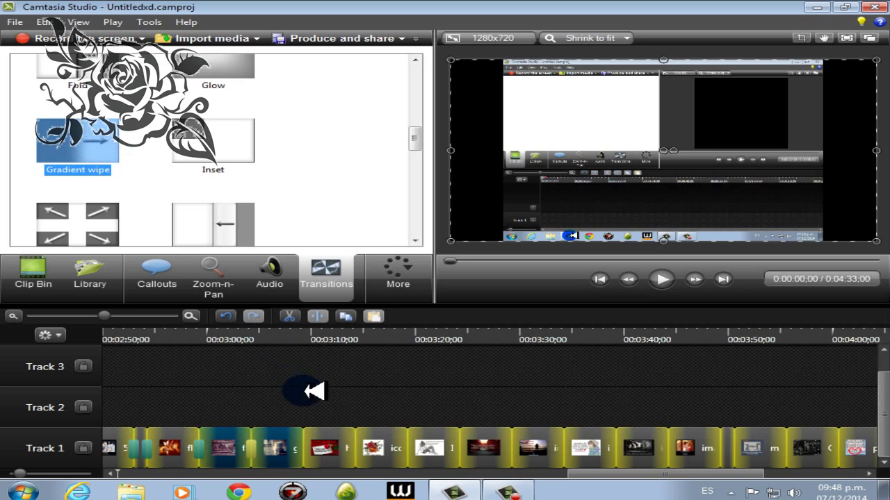
drag(314, 436, 312, 437)
- Apply Inset at the start and Iris at the end of the "ico" image on Track 1
drag(205, 150, 338, 285)
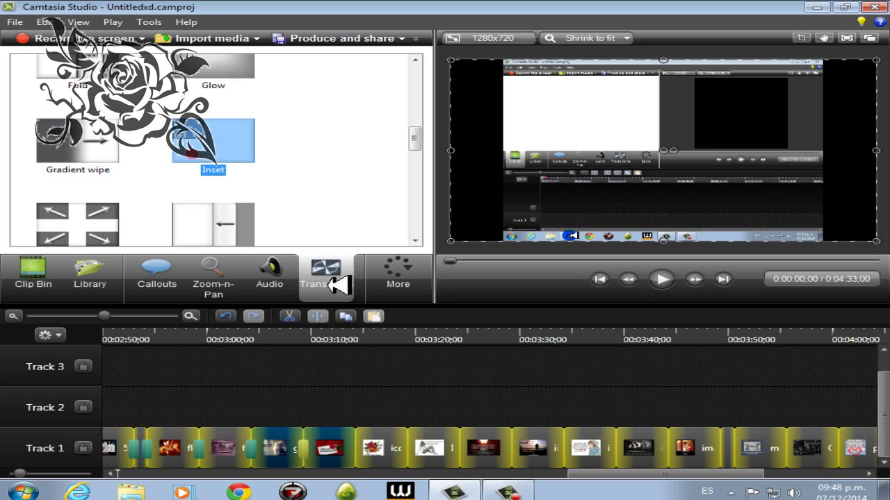
drag(354, 436, 354, 438)
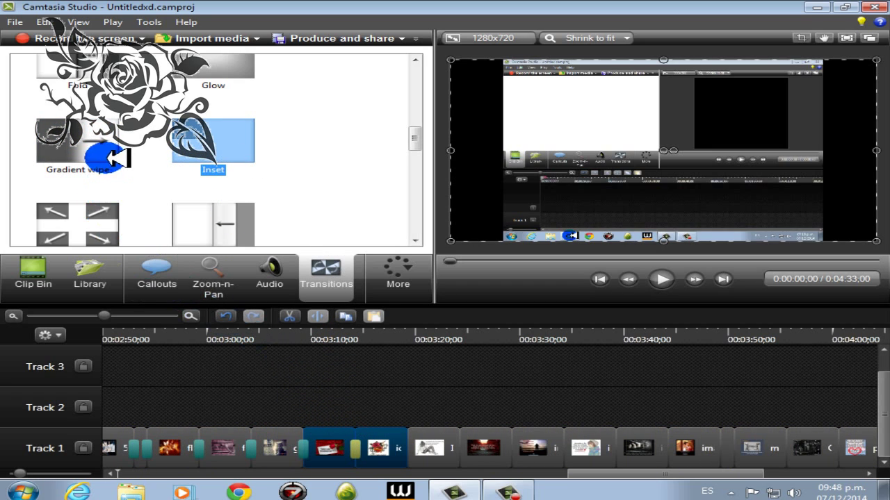
scroll(417, 137, down, 3)
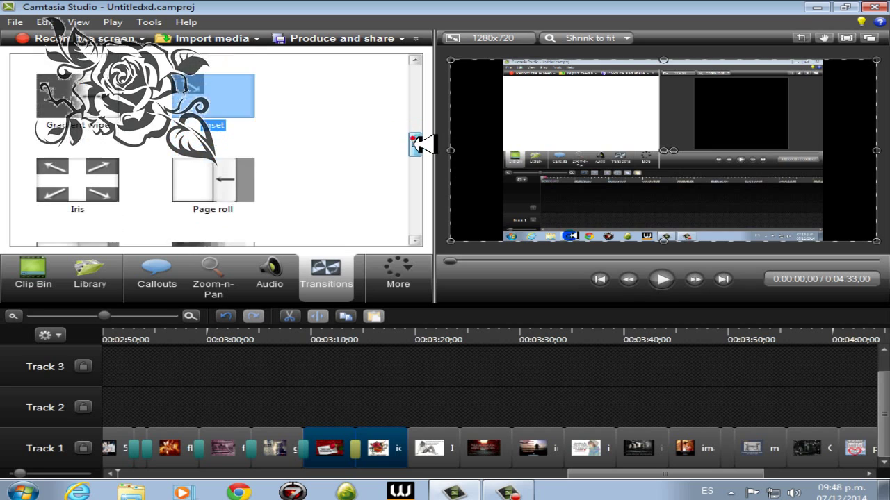
drag(97, 117, 131, 143)
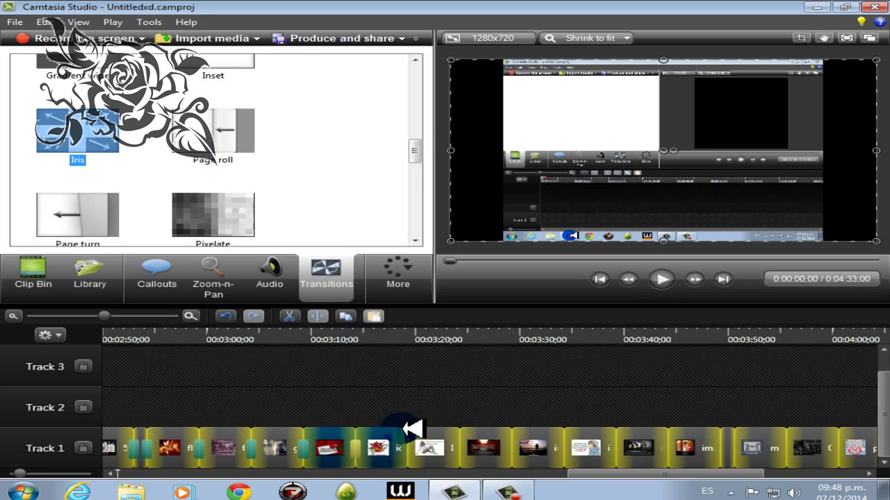
drag(415, 442, 416, 445)
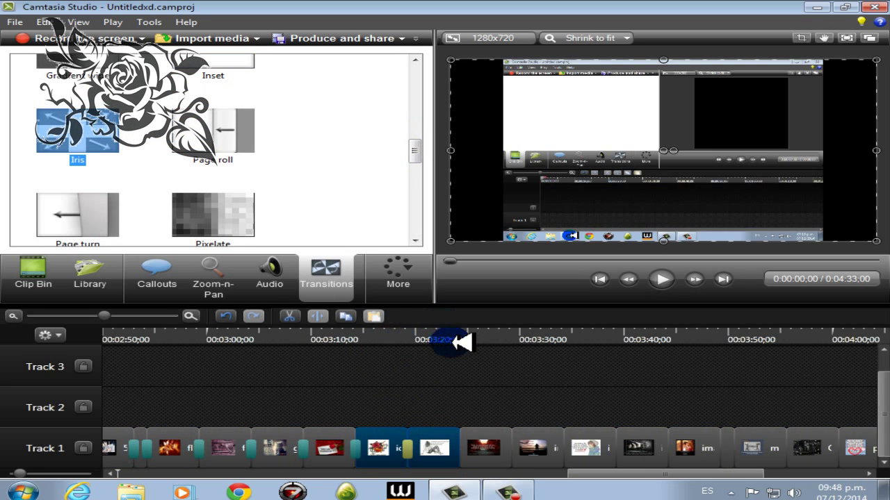
- Apply Page roll at the start and Page turn at the end of the red forest road image on Track 1
drag(215, 132, 285, 149)
drag(415, 386, 467, 442)
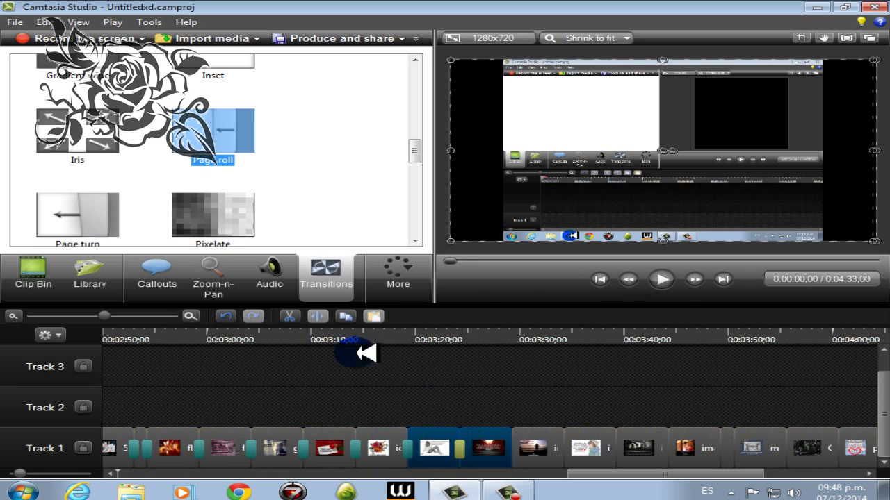
click(417, 150)
drag(97, 131, 223, 268)
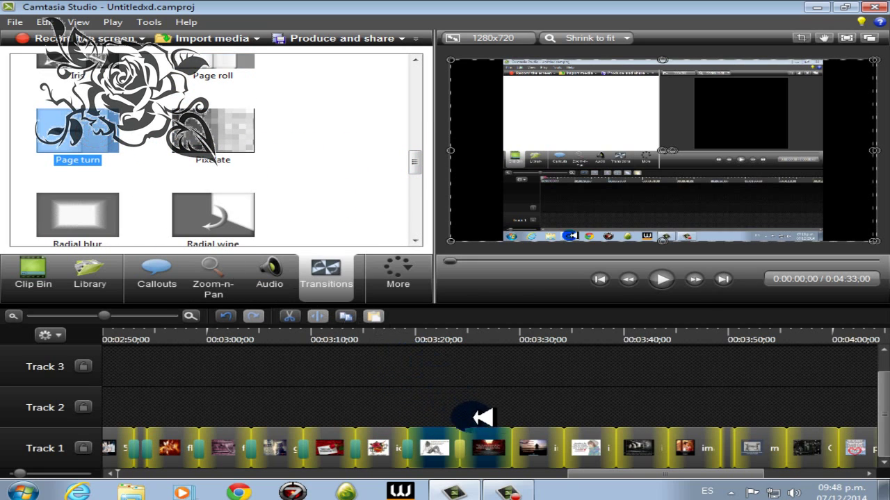
drag(518, 442, 568, 439)
- Apply Pixelate at the start and Radial blur at the end of the Track 1 image at about 00:03:35
click(213, 131)
drag(415, 161, 415, 173)
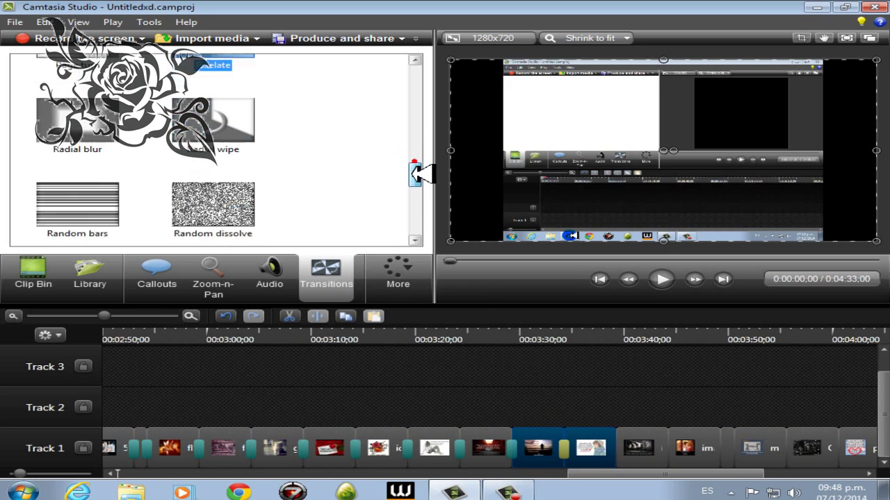
drag(69, 83, 605, 440)
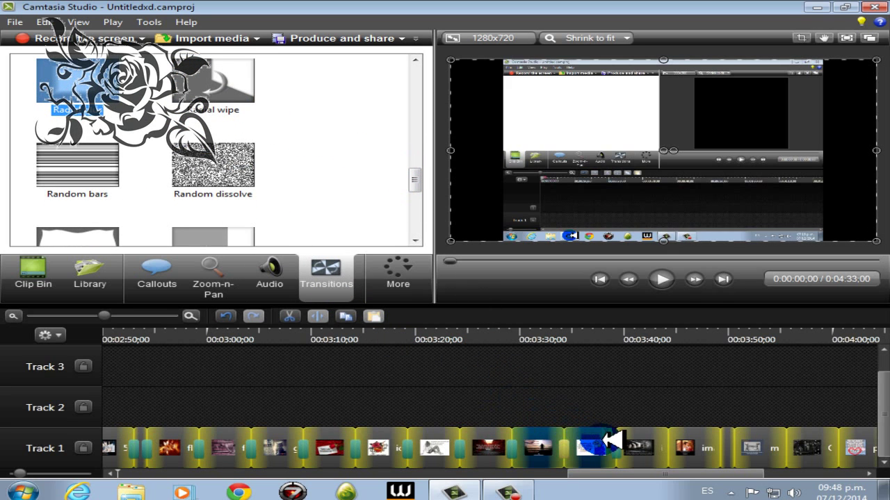
- Apply Radial wipe at the start and Random bars at the end of the "im" image on Track 1
click(210, 91)
drag(508, 314, 667, 477)
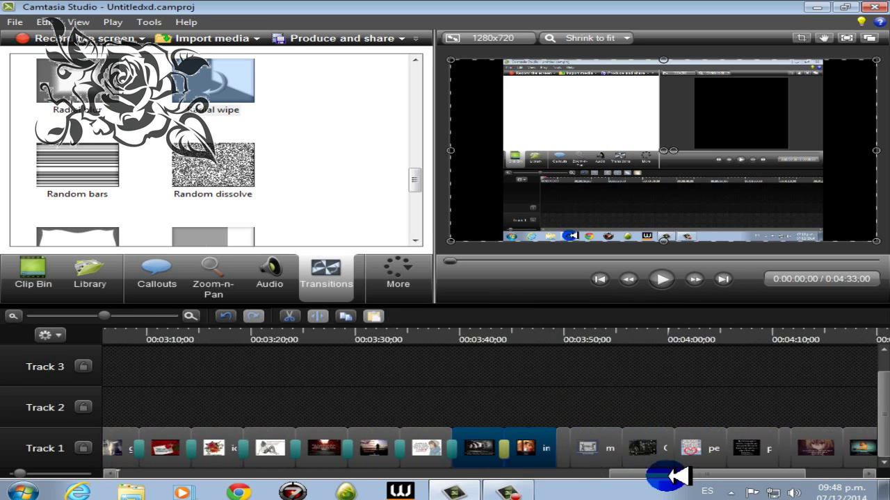
click(307, 229)
click(72, 161)
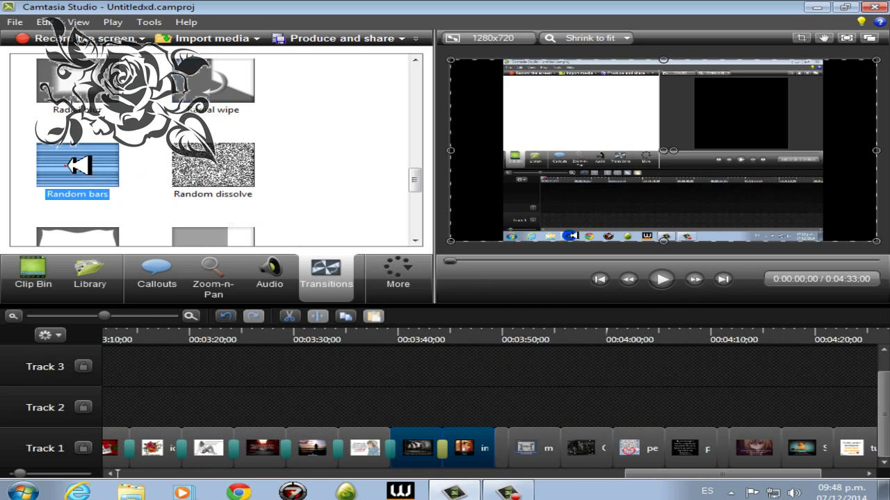
drag(71, 161, 494, 445)
- Apply Random dissolve at the start and Ripple at the end of the "m" image on Track 1
drag(213, 165, 518, 445)
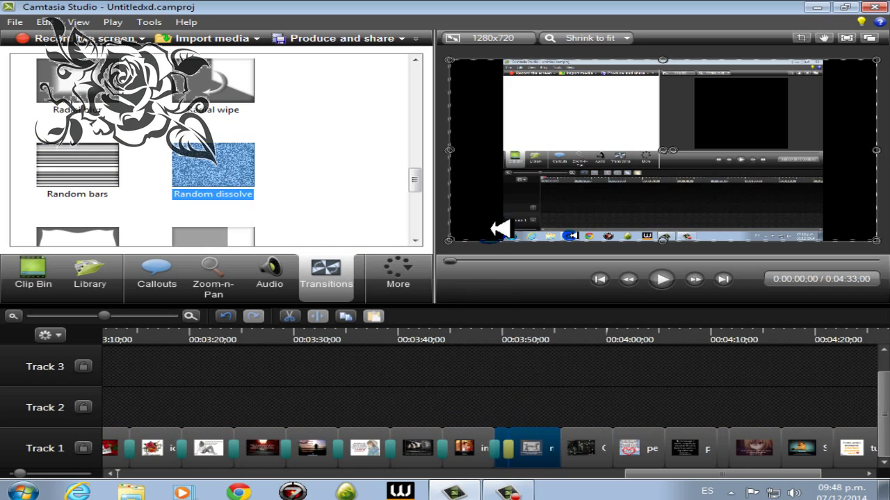
drag(412, 175, 416, 188)
click(114, 162)
drag(118, 162, 562, 384)
- Apply Slide left at the start and Slide right at the end of the "pe" image on Track 1
click(222, 139)
drag(280, 148, 612, 441)
click(410, 204)
scroll(410, 204, down, 4)
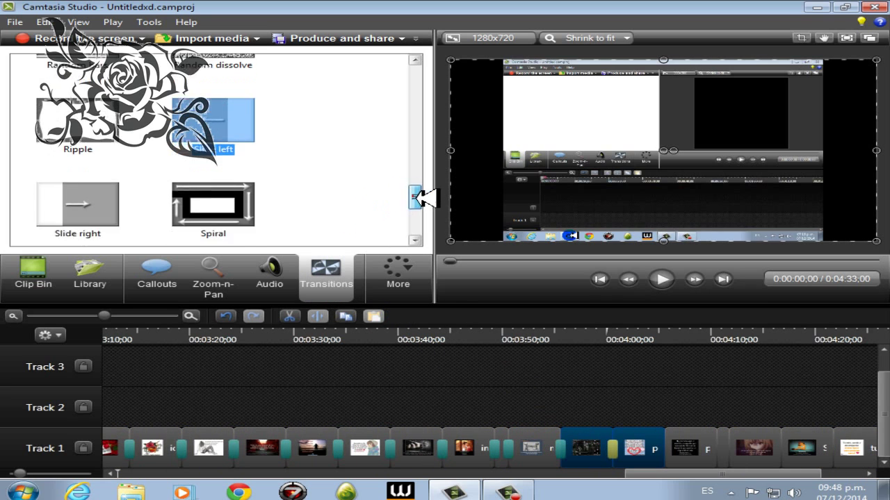
drag(77, 103, 716, 470)
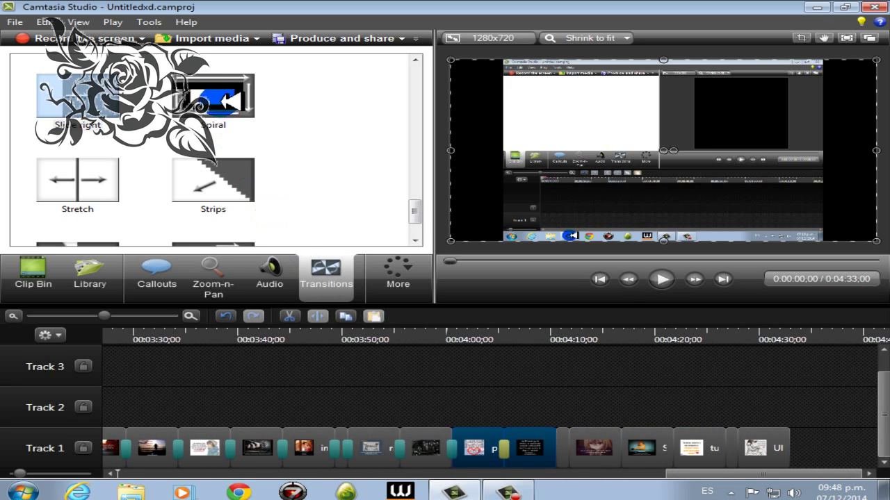
- Apply Spiral at the start and Stretch at the end of the short clip following the "p" image on Track 1
drag(212, 97, 556, 439)
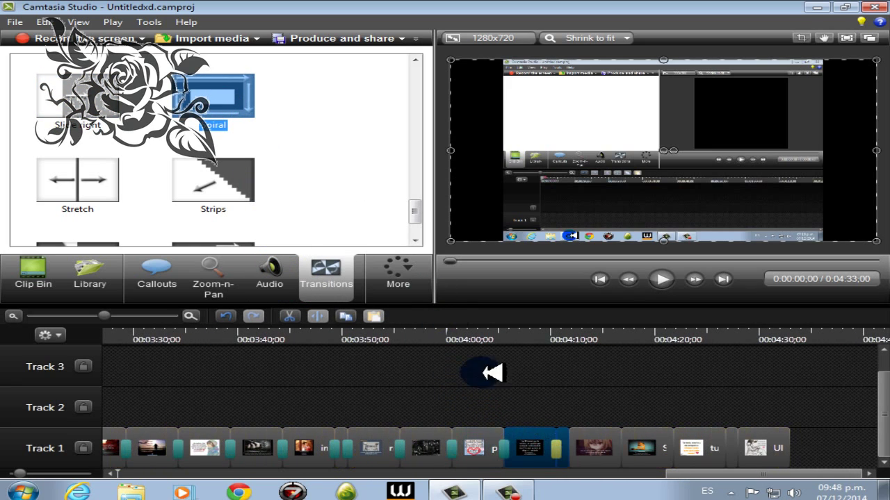
click(101, 180)
drag(399, 309, 569, 443)
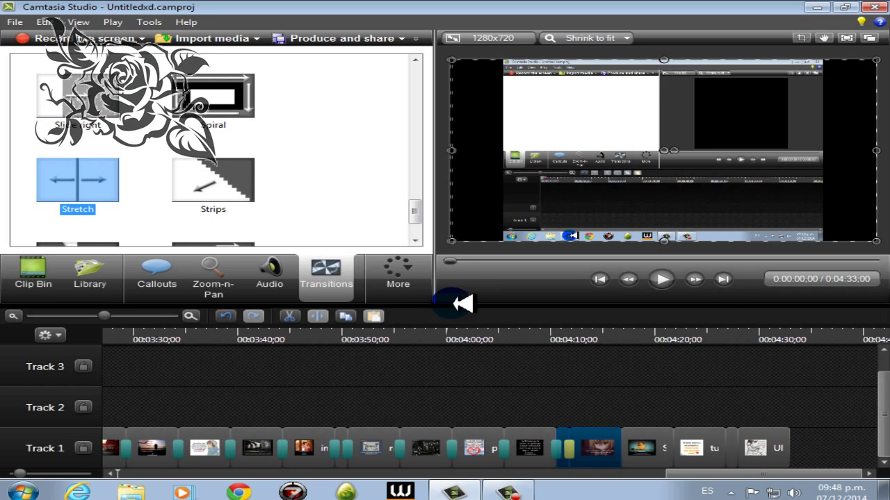
- Apply Strips at the start and Wheel at the end of the "S" image on Track 1
click(226, 186)
click(627, 438)
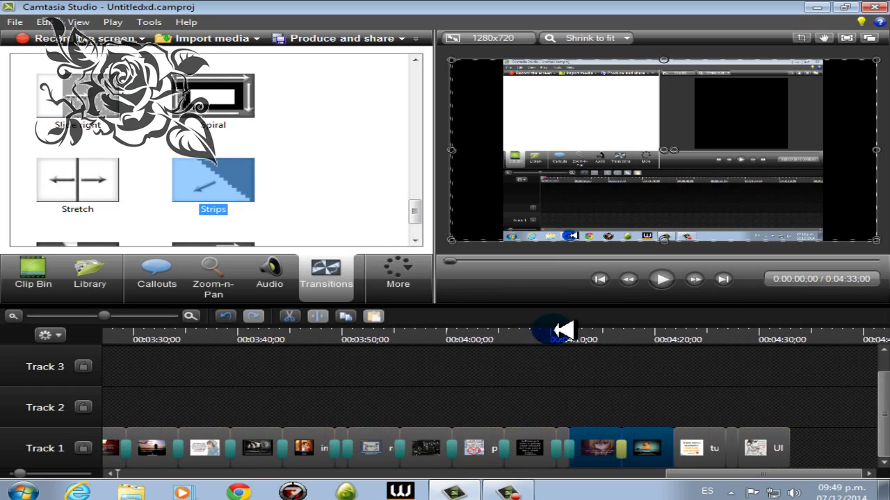
click(415, 208)
drag(78, 187, 663, 439)
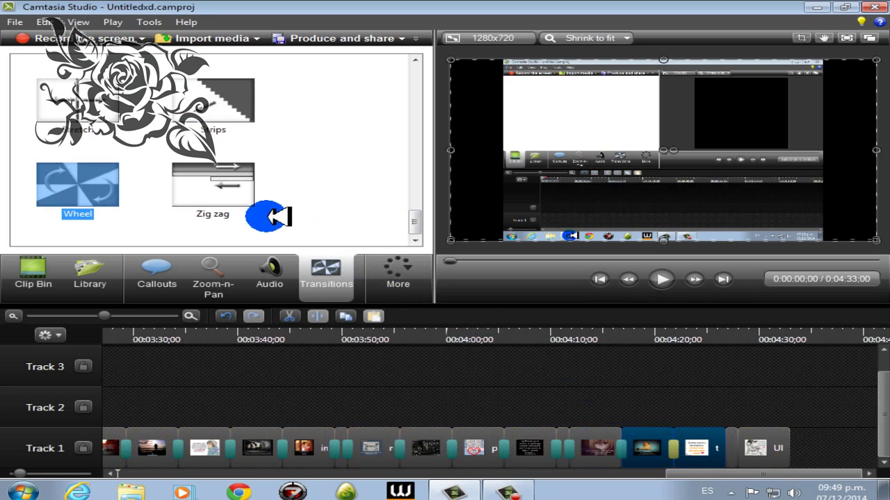
- Apply Zig zag at the end of the "tu" image and Wheel at the start of the "UI" image on Track 1
drag(230, 191, 727, 442)
click(89, 174)
drag(89, 173, 738, 438)
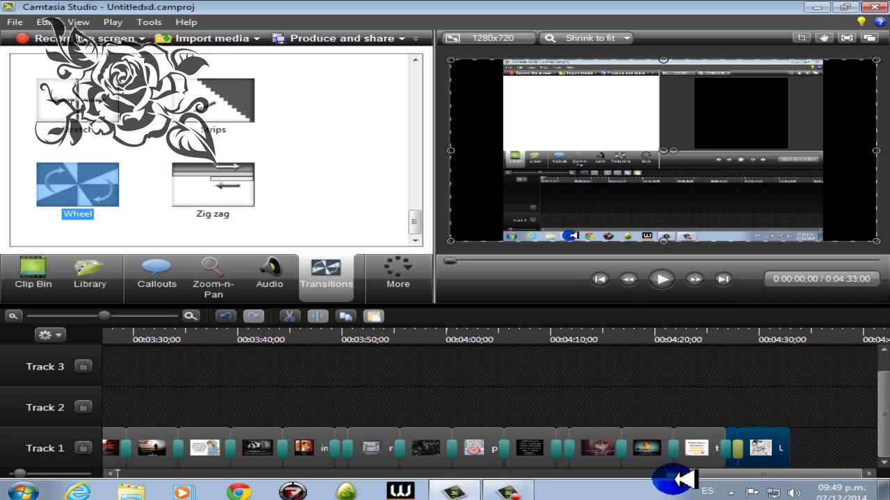
- Position the playhead at 0:02:08;11, just before the "celebra" video clip on Track 1
drag(608, 475, 377, 476)
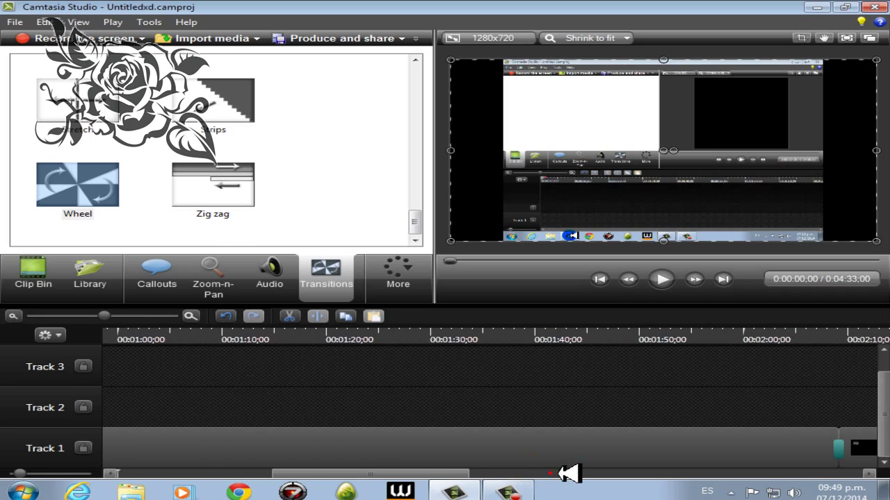
mouse_move(453, 472)
mouse_down()
mouse_move(561, 464)
mouse_move(523, 452)
mouse_up()
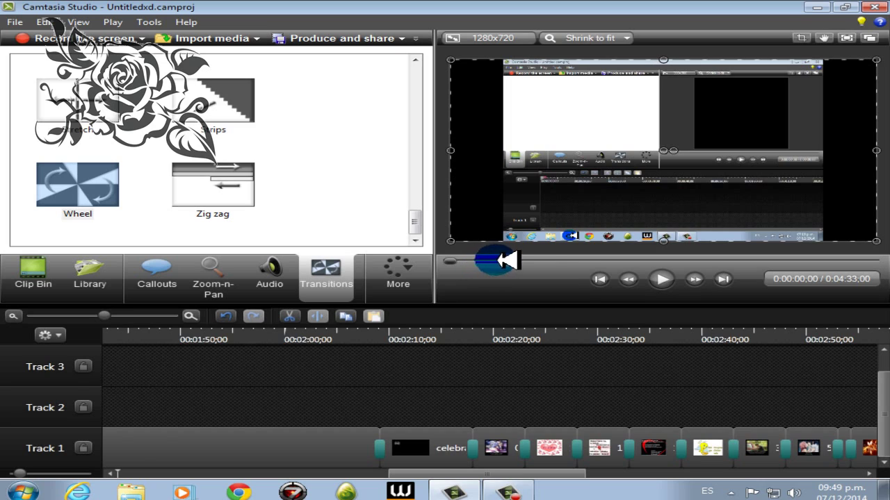
click(495, 260)
drag(535, 260, 583, 258)
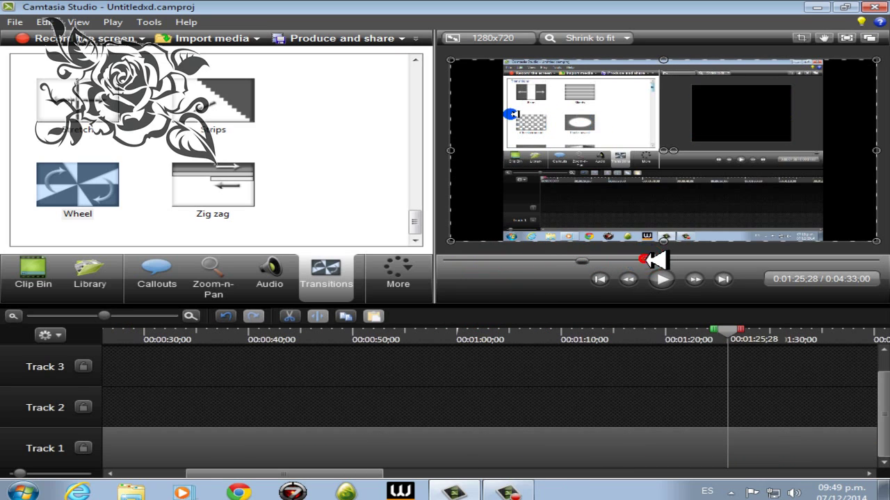
click(660, 261)
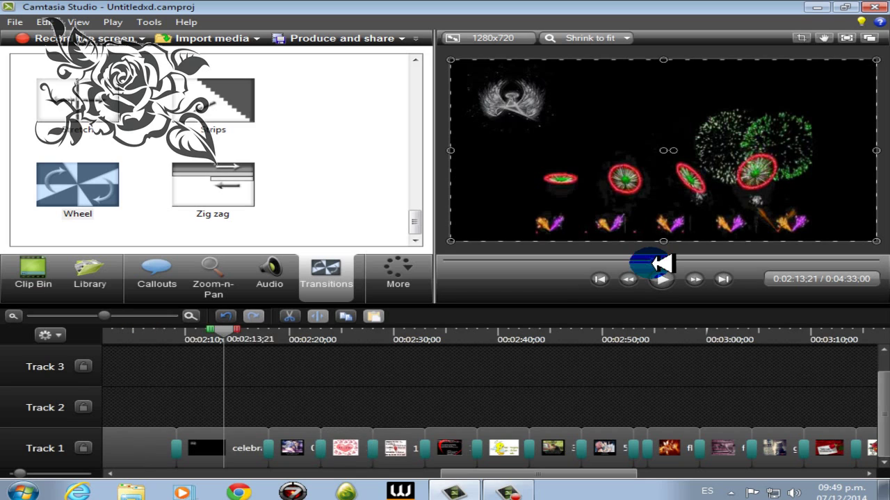
click(638, 260)
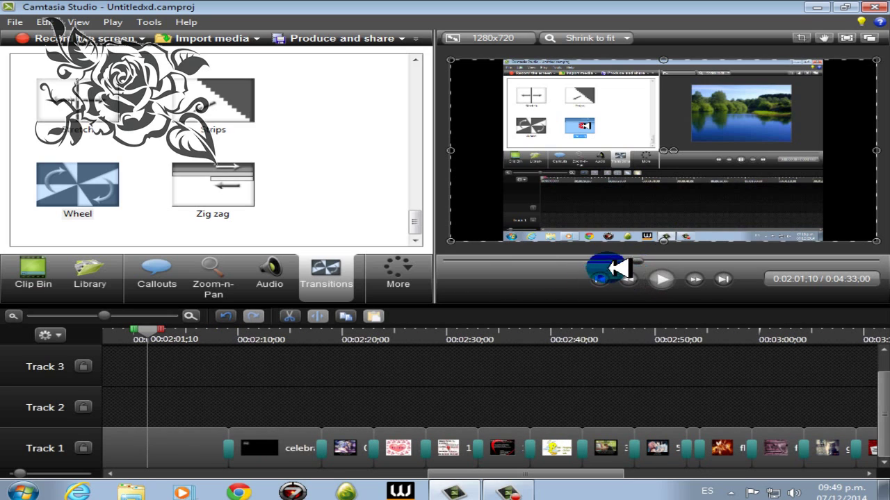
click(630, 261)
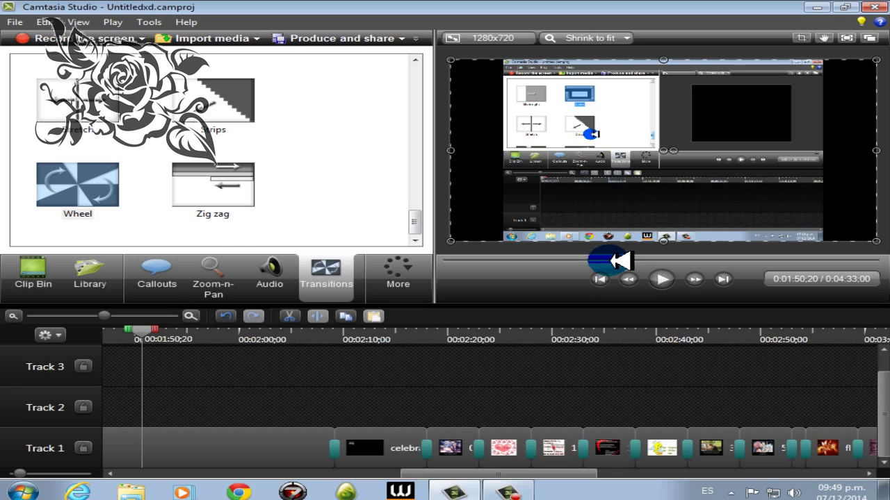
click(638, 260)
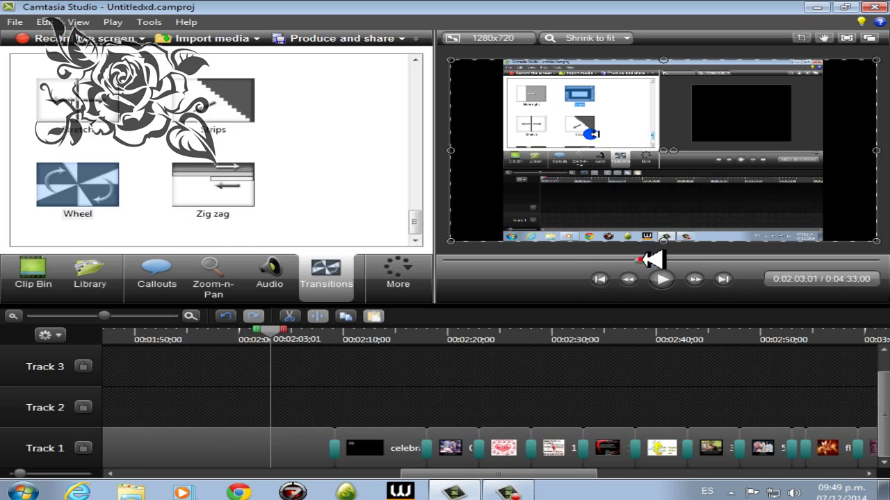
click(664, 260)
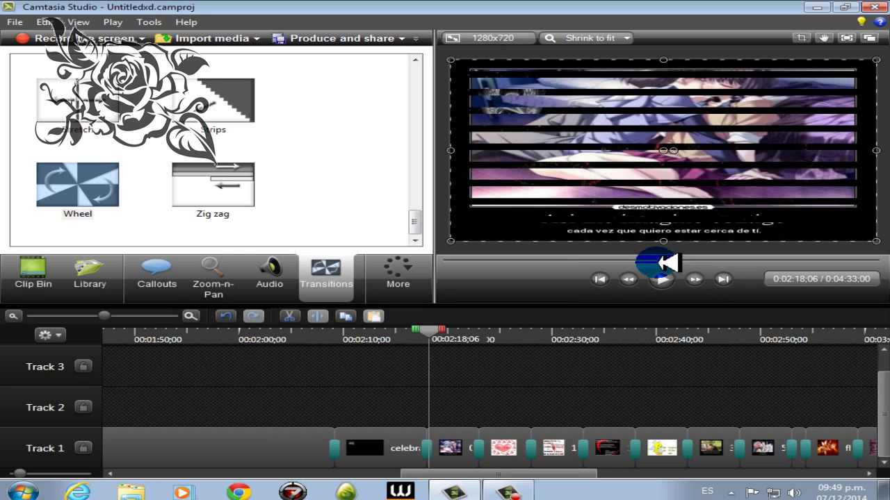
click(634, 260)
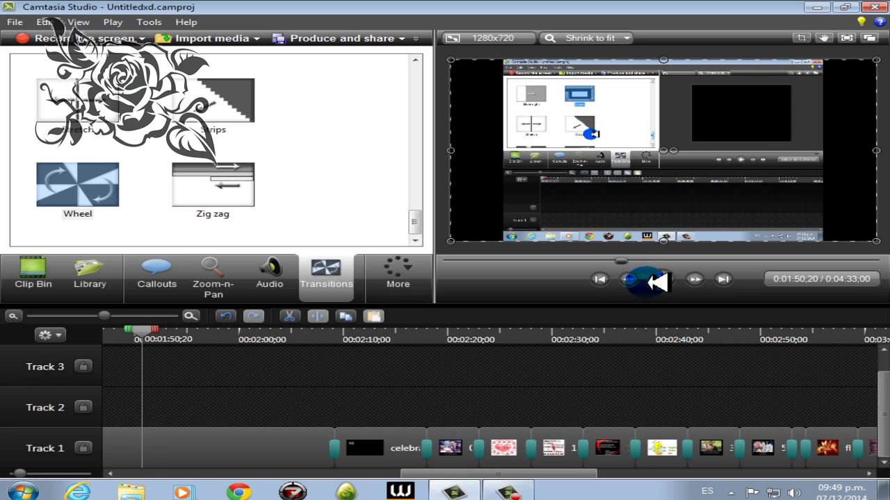
click(657, 260)
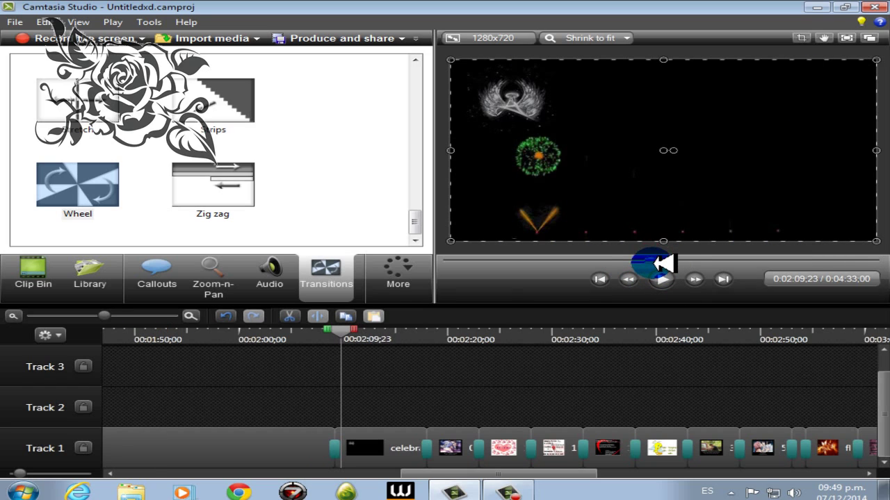
click(633, 260)
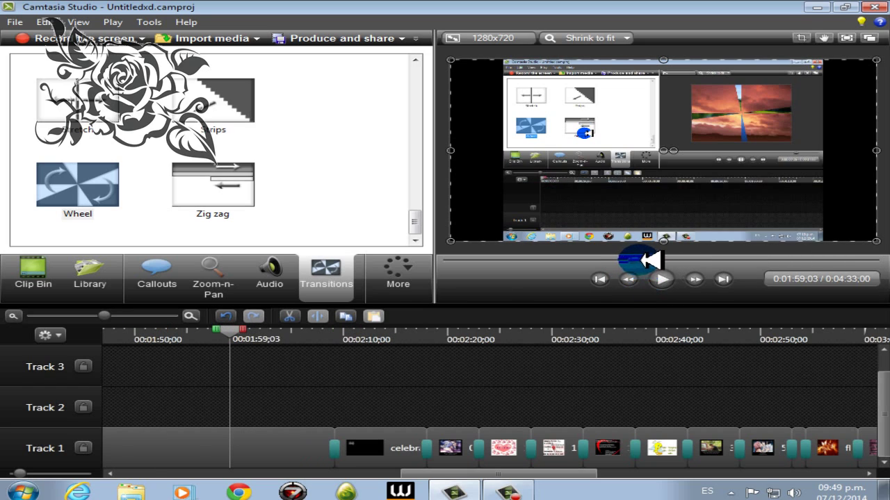
click(653, 261)
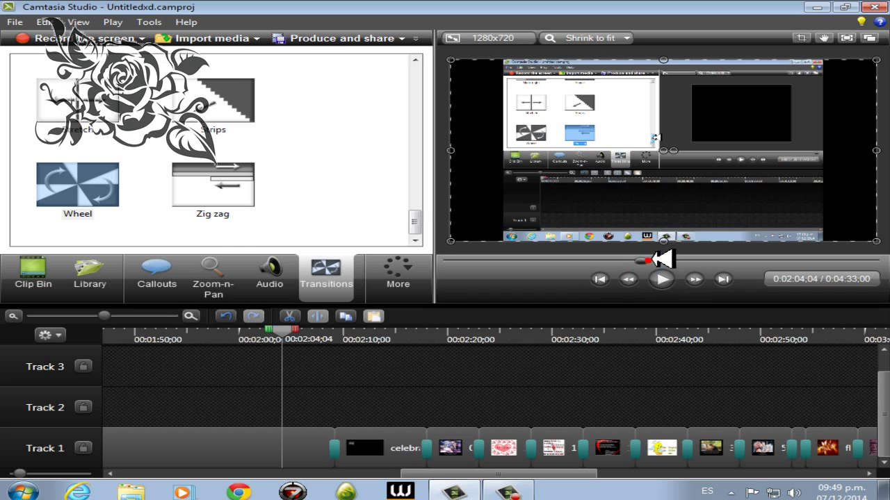
click(657, 260)
click(341, 329)
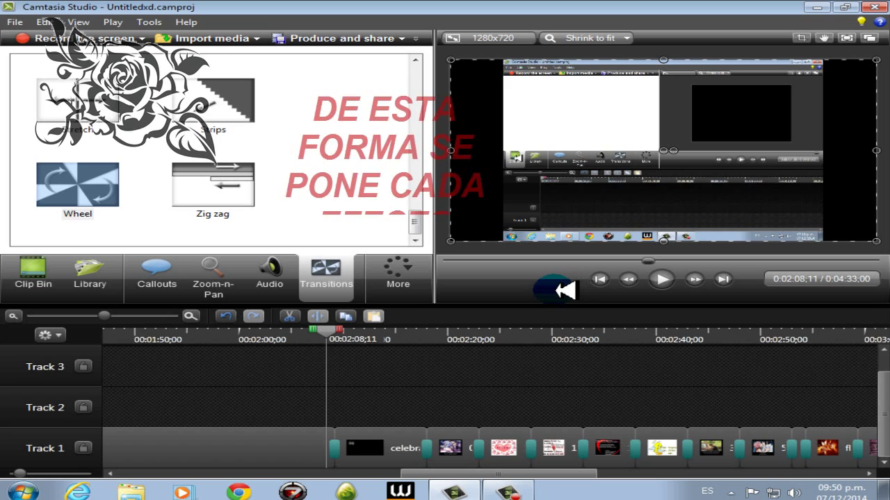
- Play the preview from the playhead to check the applied transitions, and pause it at about 0:03:25;28
click(660, 280)
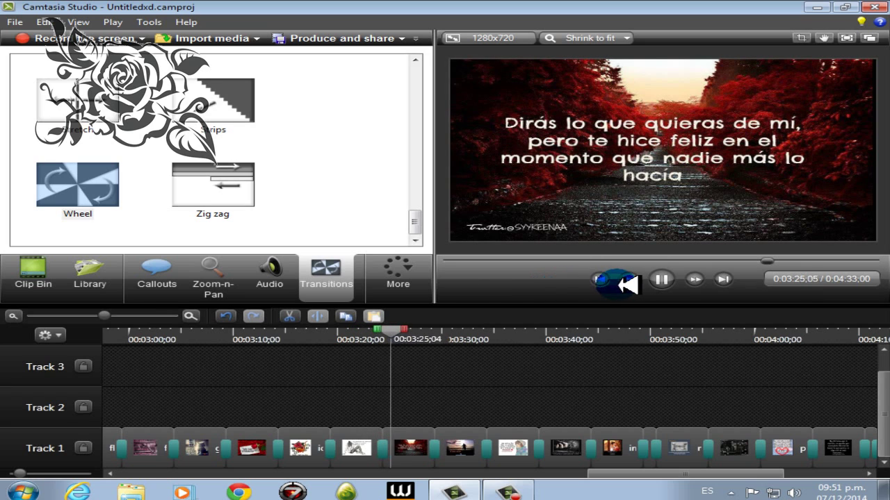
click(662, 278)
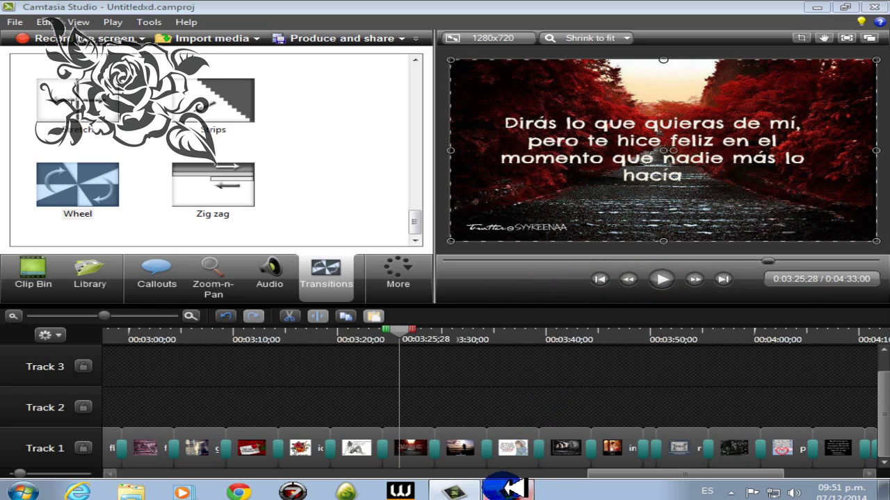
click(511, 490)
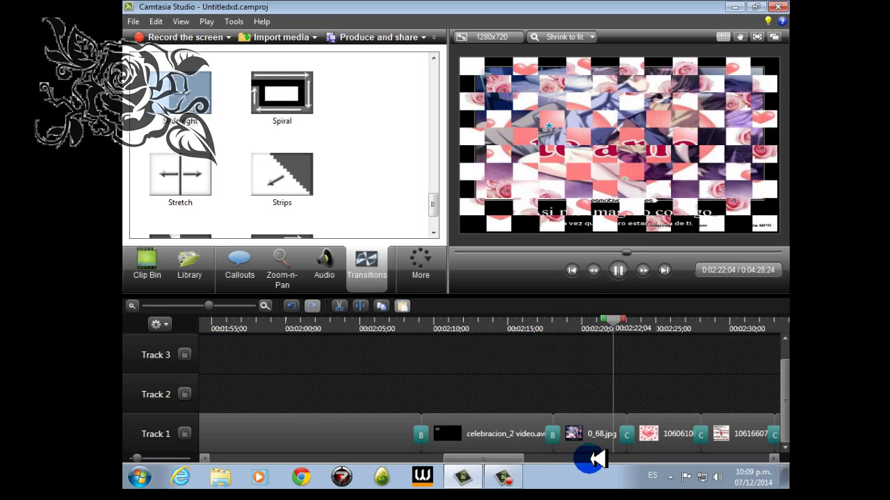
- Review the transitions along Track 1, replay the preview from 0:01:57;24 and show it full screen
click(592, 457)
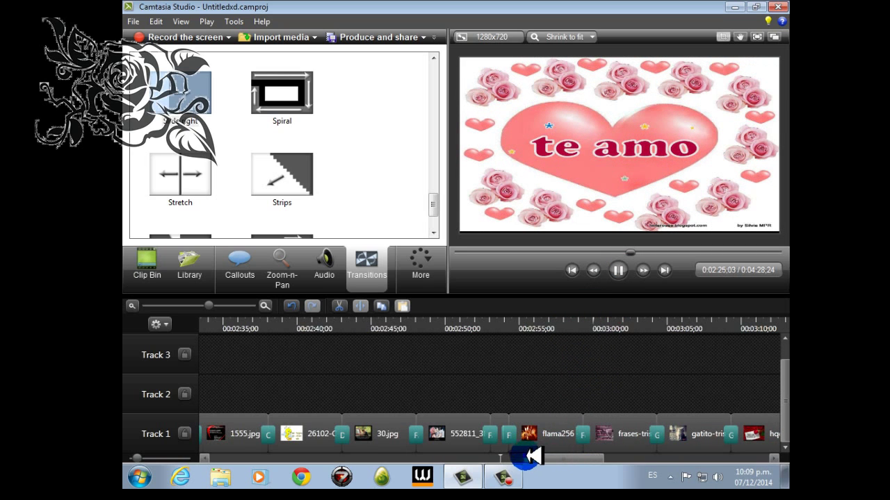
click(507, 457)
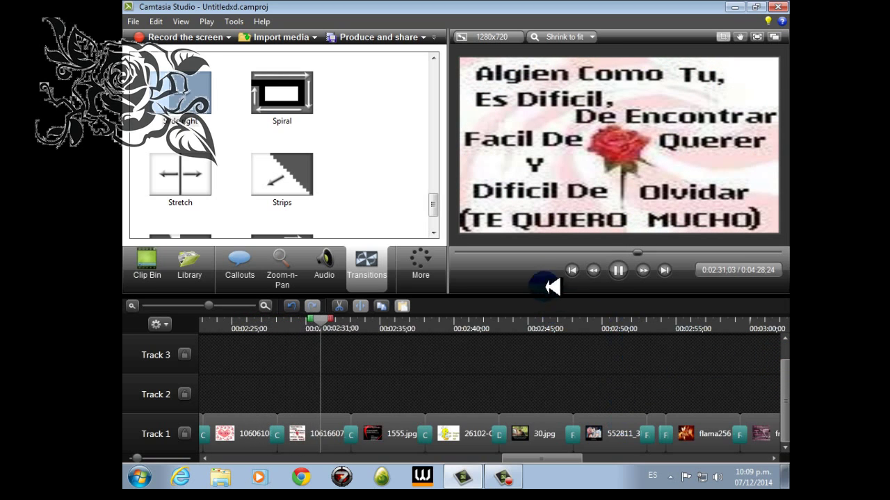
drag(630, 250, 603, 252)
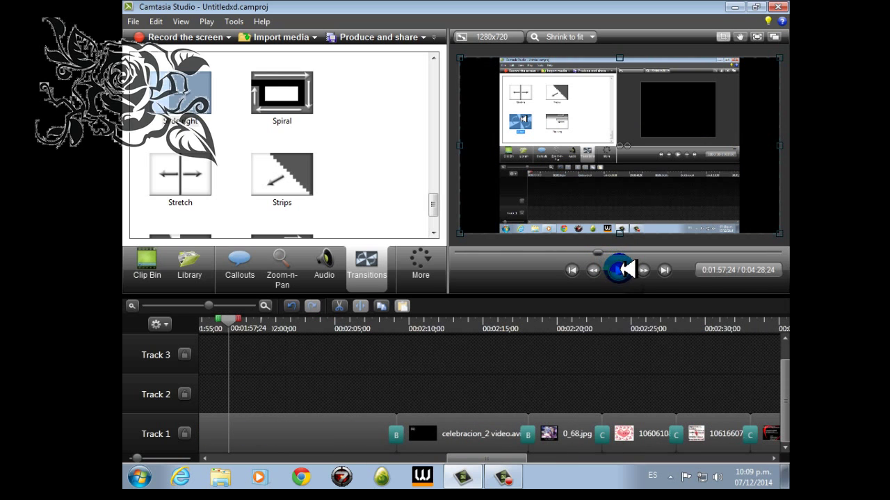
click(620, 270)
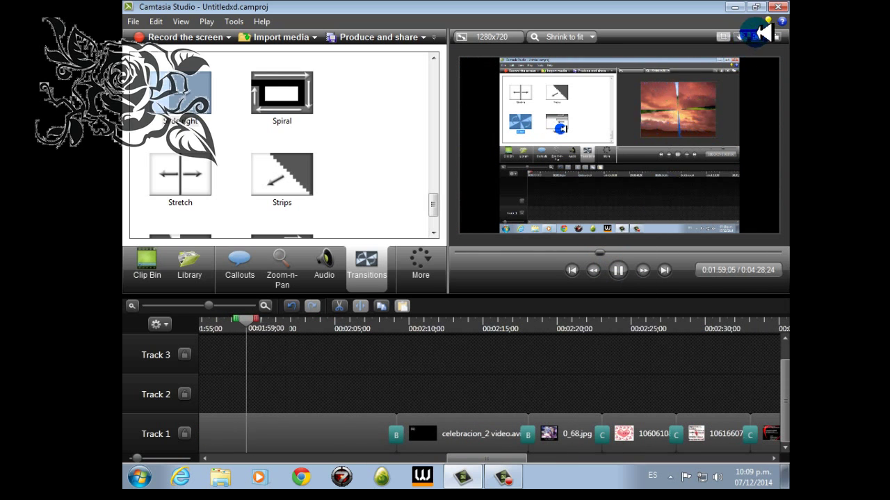
click(759, 36)
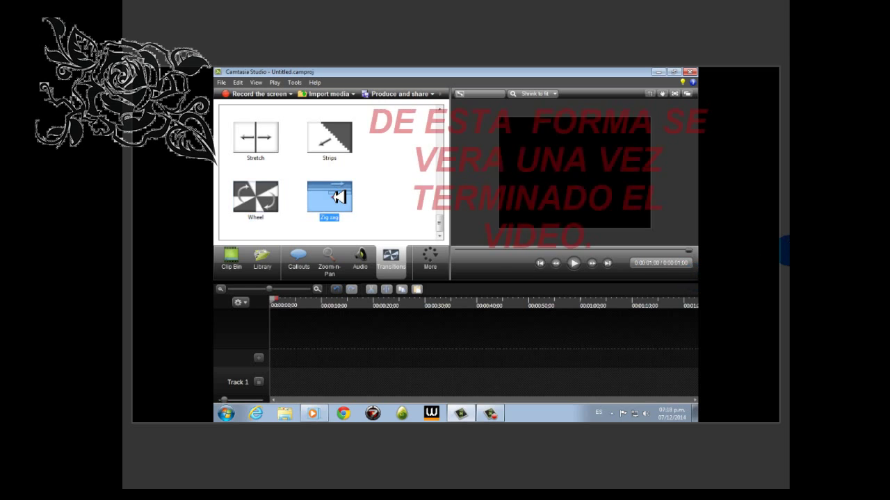